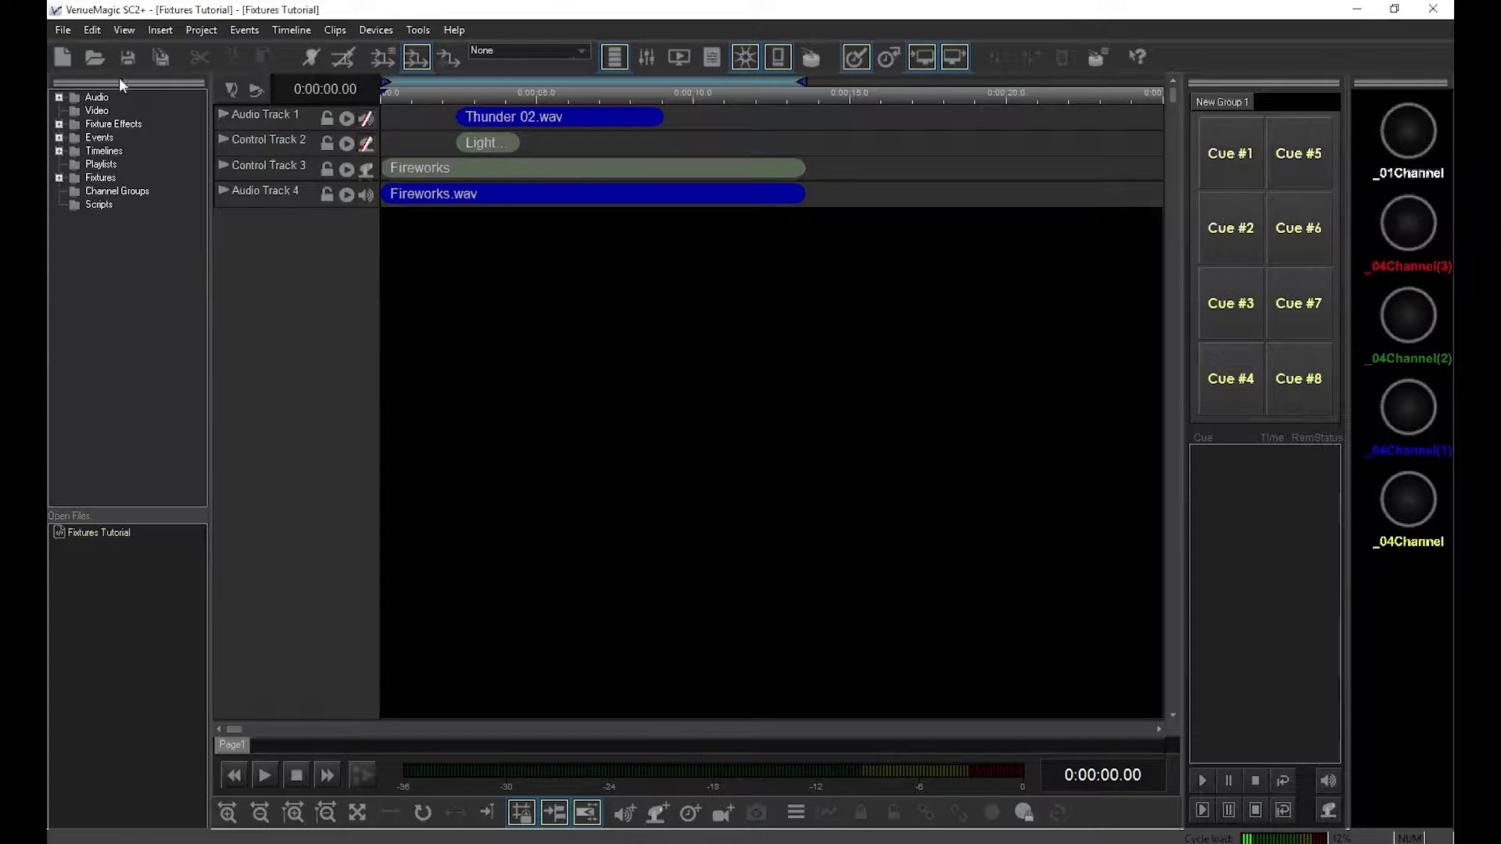
- Create a new project, Project2, keeping the default copied project settings
click(52, 26)
mouse_move(70, 40)
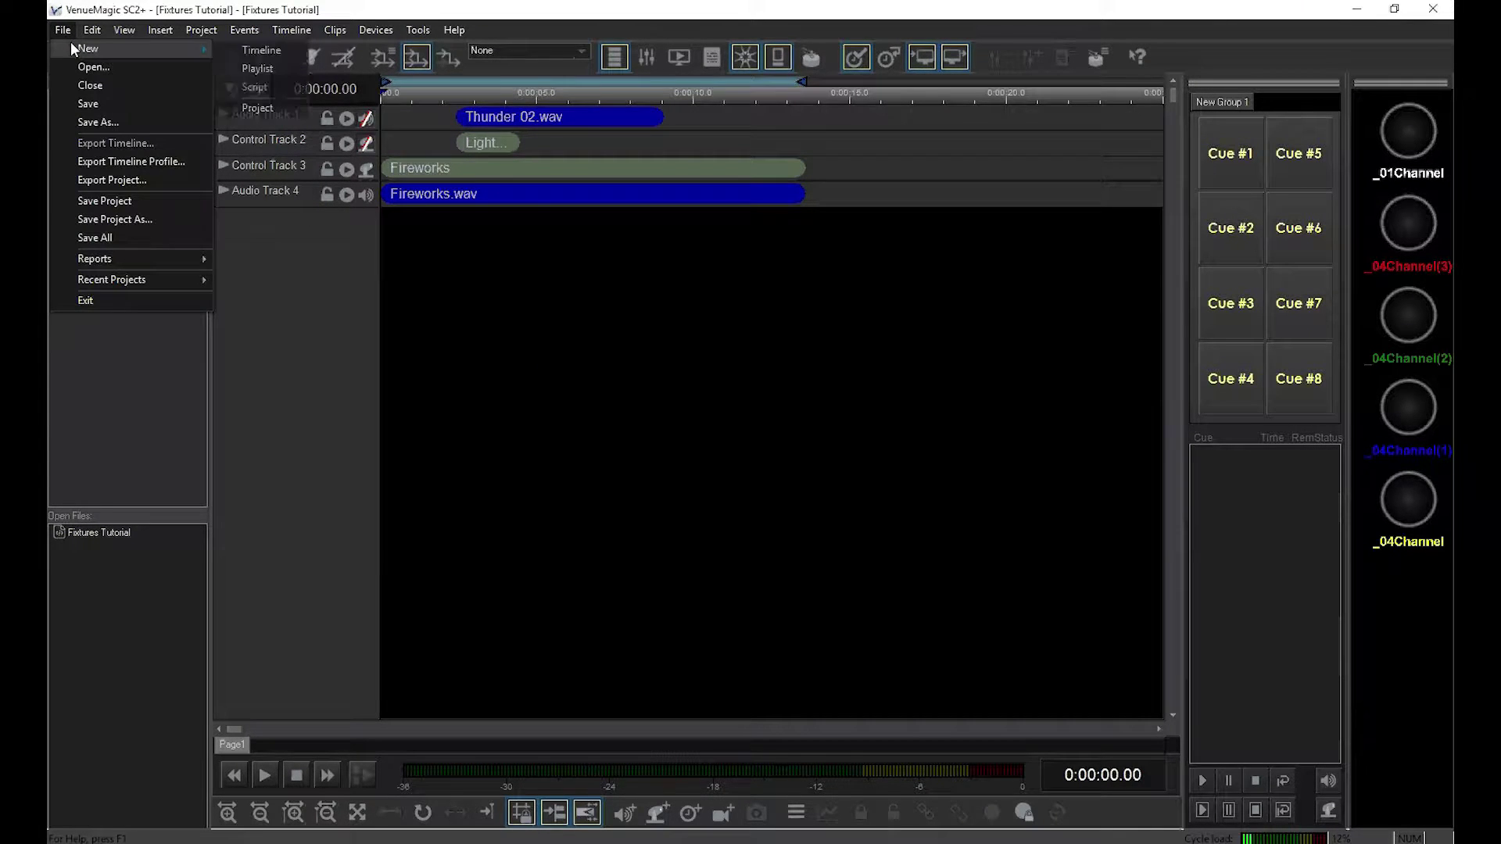
click(251, 109)
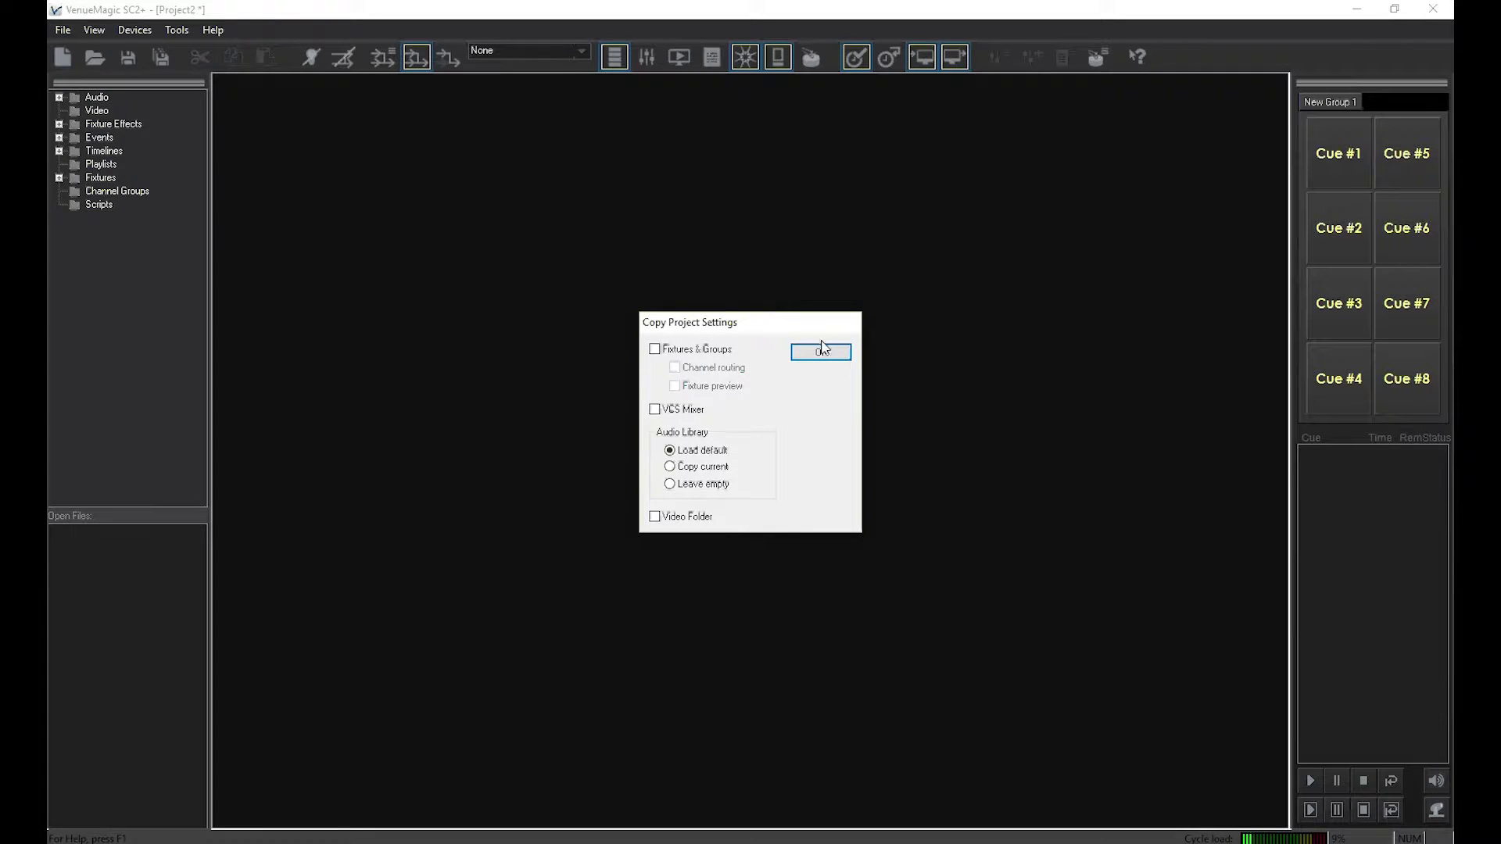
click(827, 353)
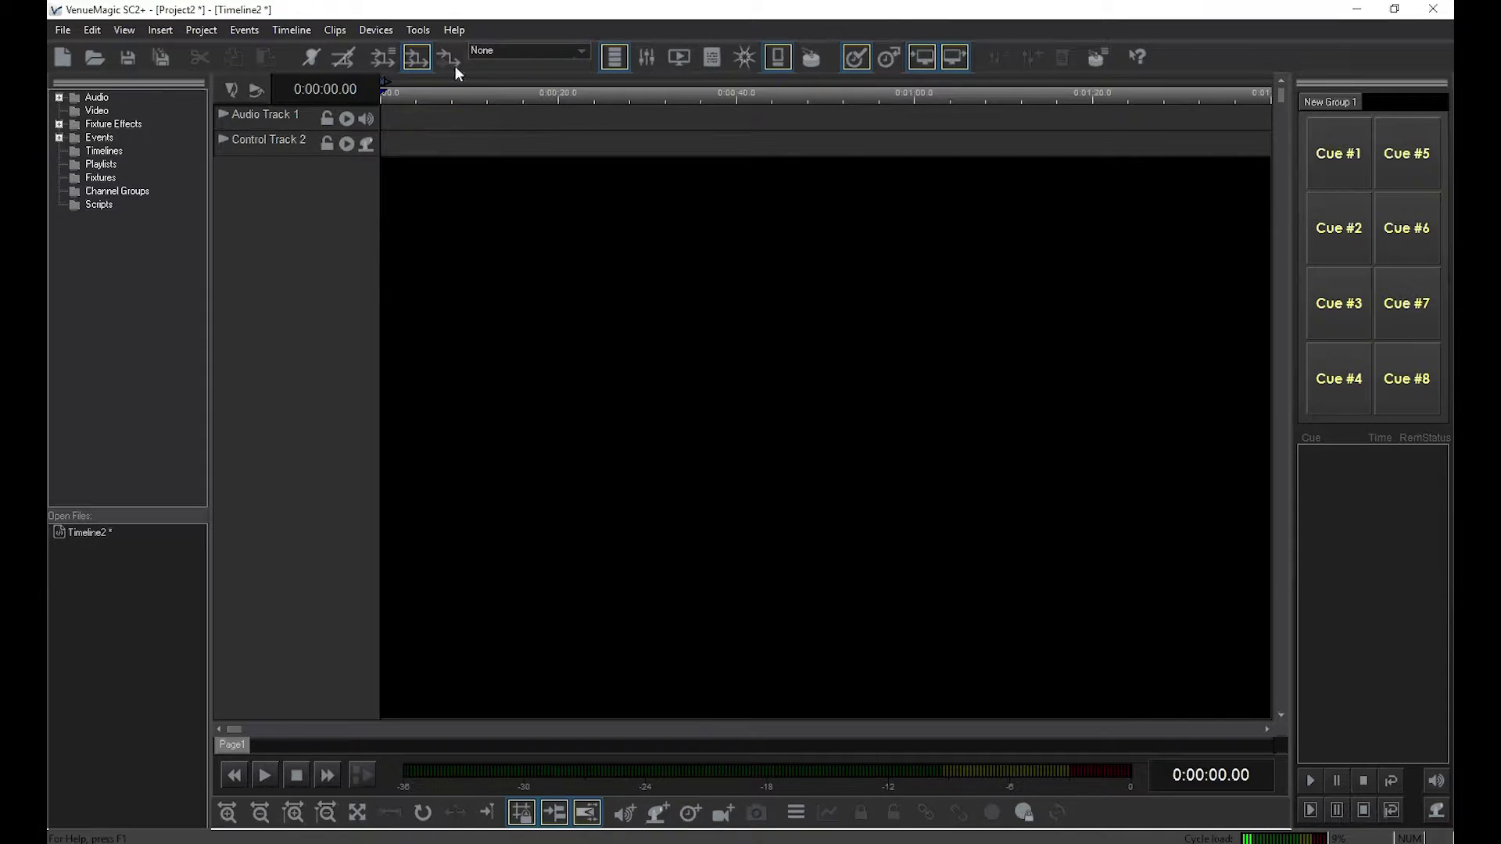
- Patch a Generic 10-Channel fixture onto DMX channels 1–10 of universe 1
click(375, 29)
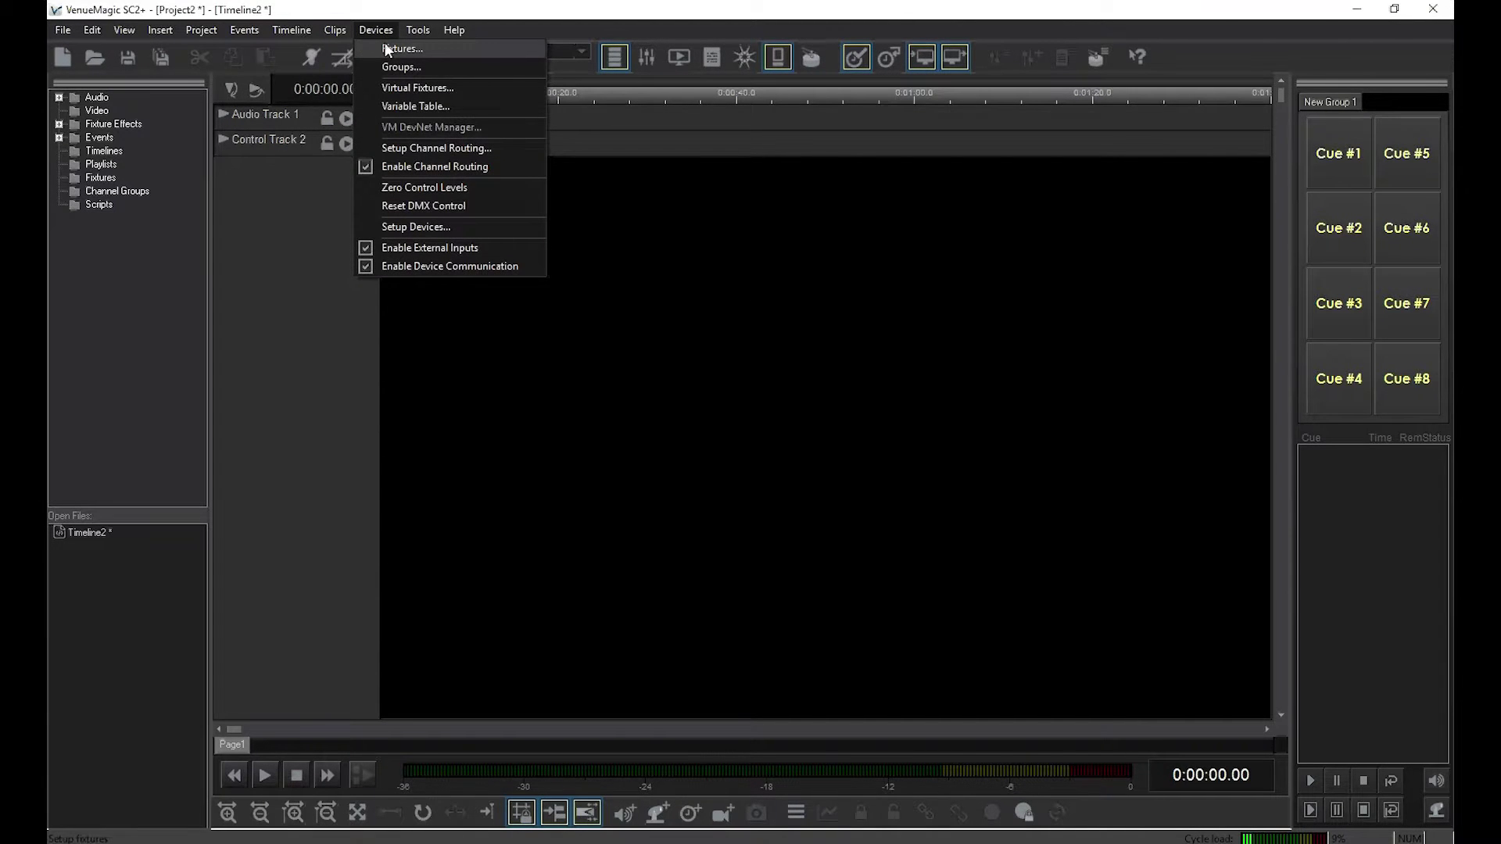
click(385, 45)
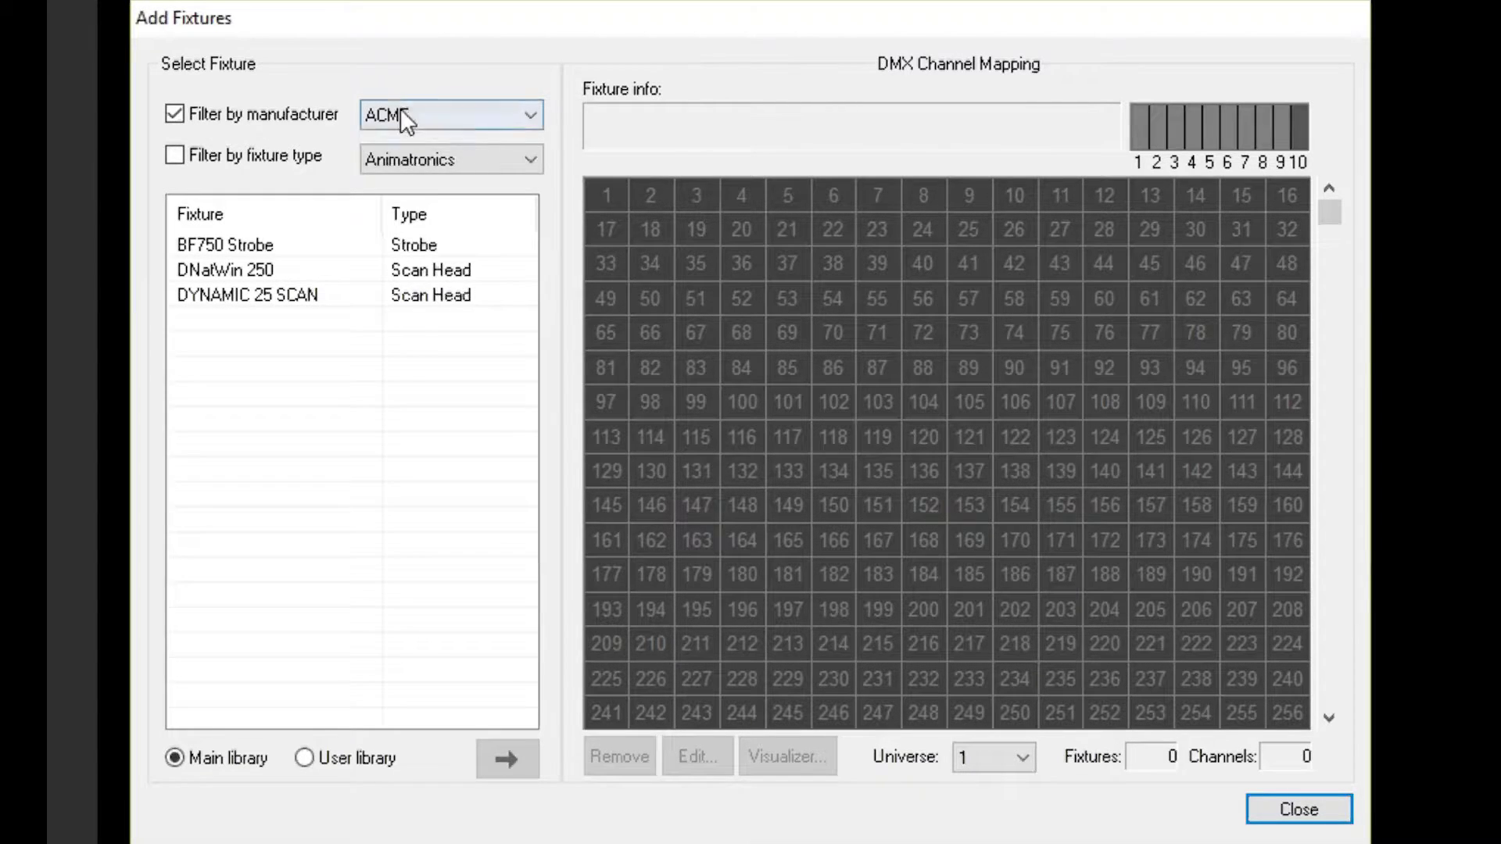
click(401, 109)
scroll(447, 266, down, 3)
scroll(444, 289, down, 1)
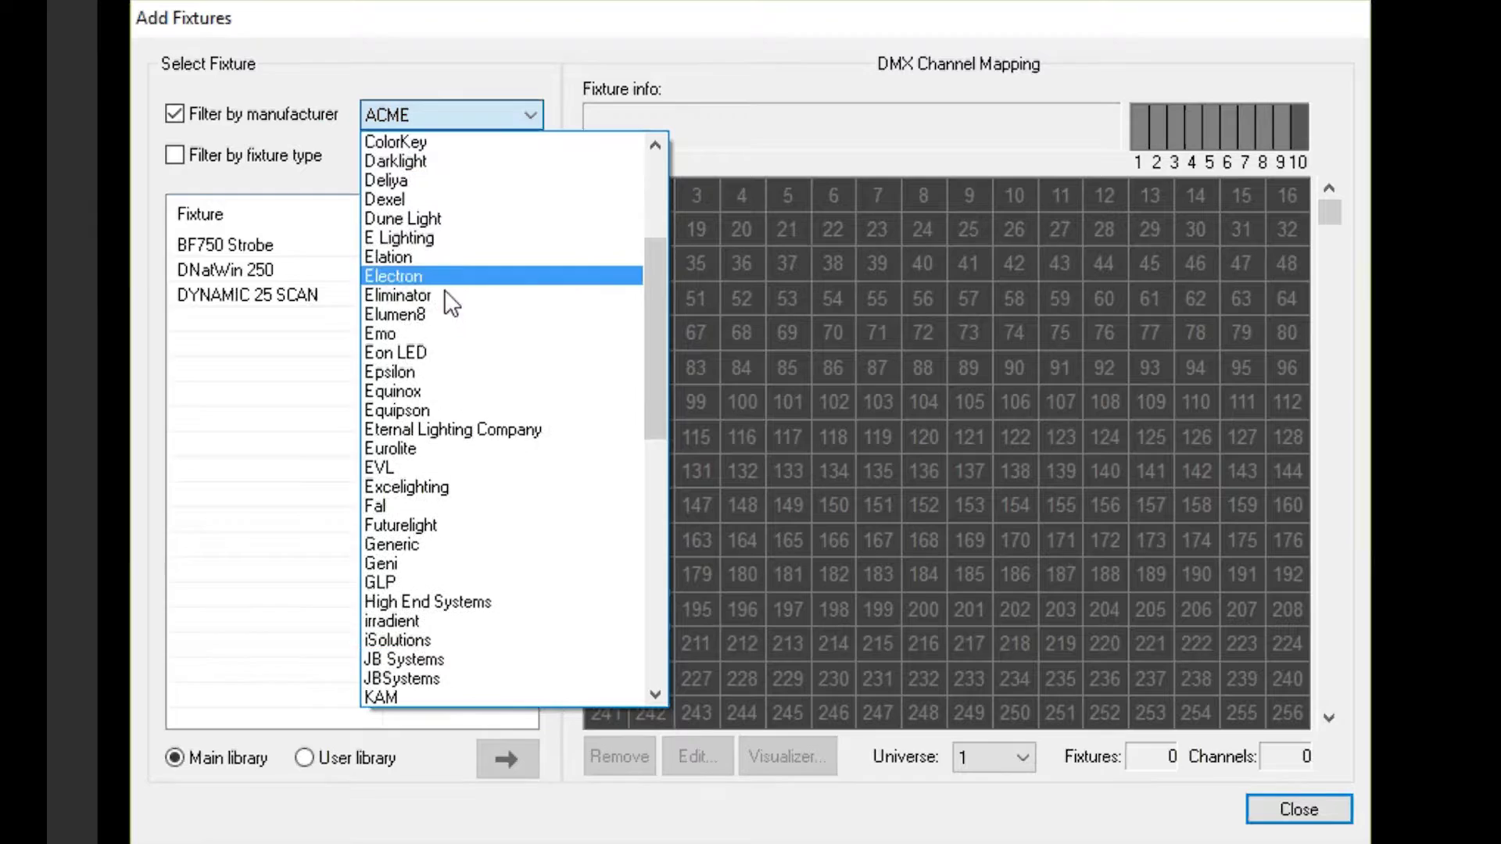
key(Escape)
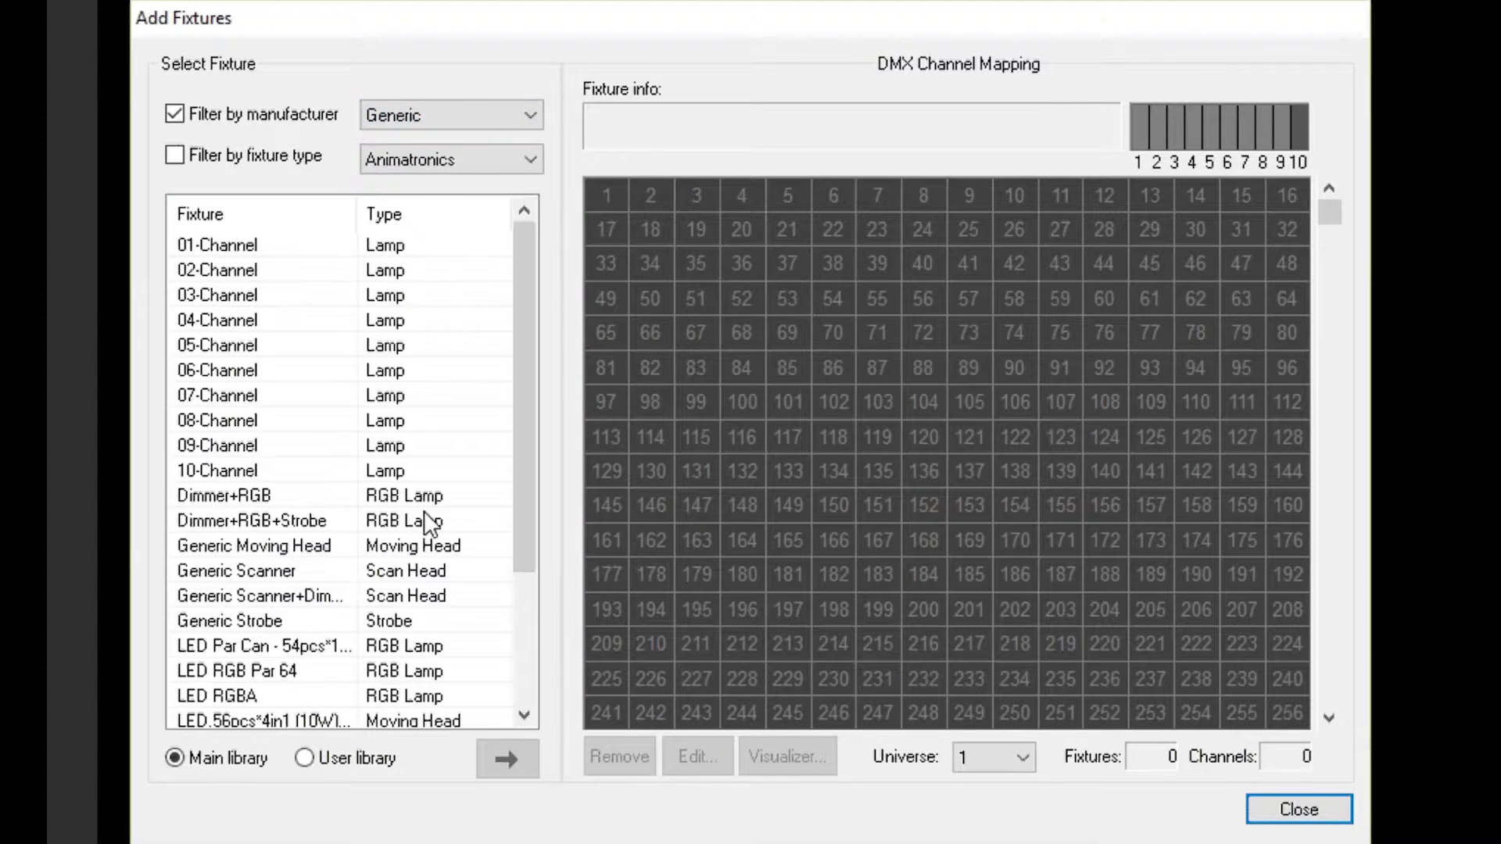
drag(372, 473, 598, 205)
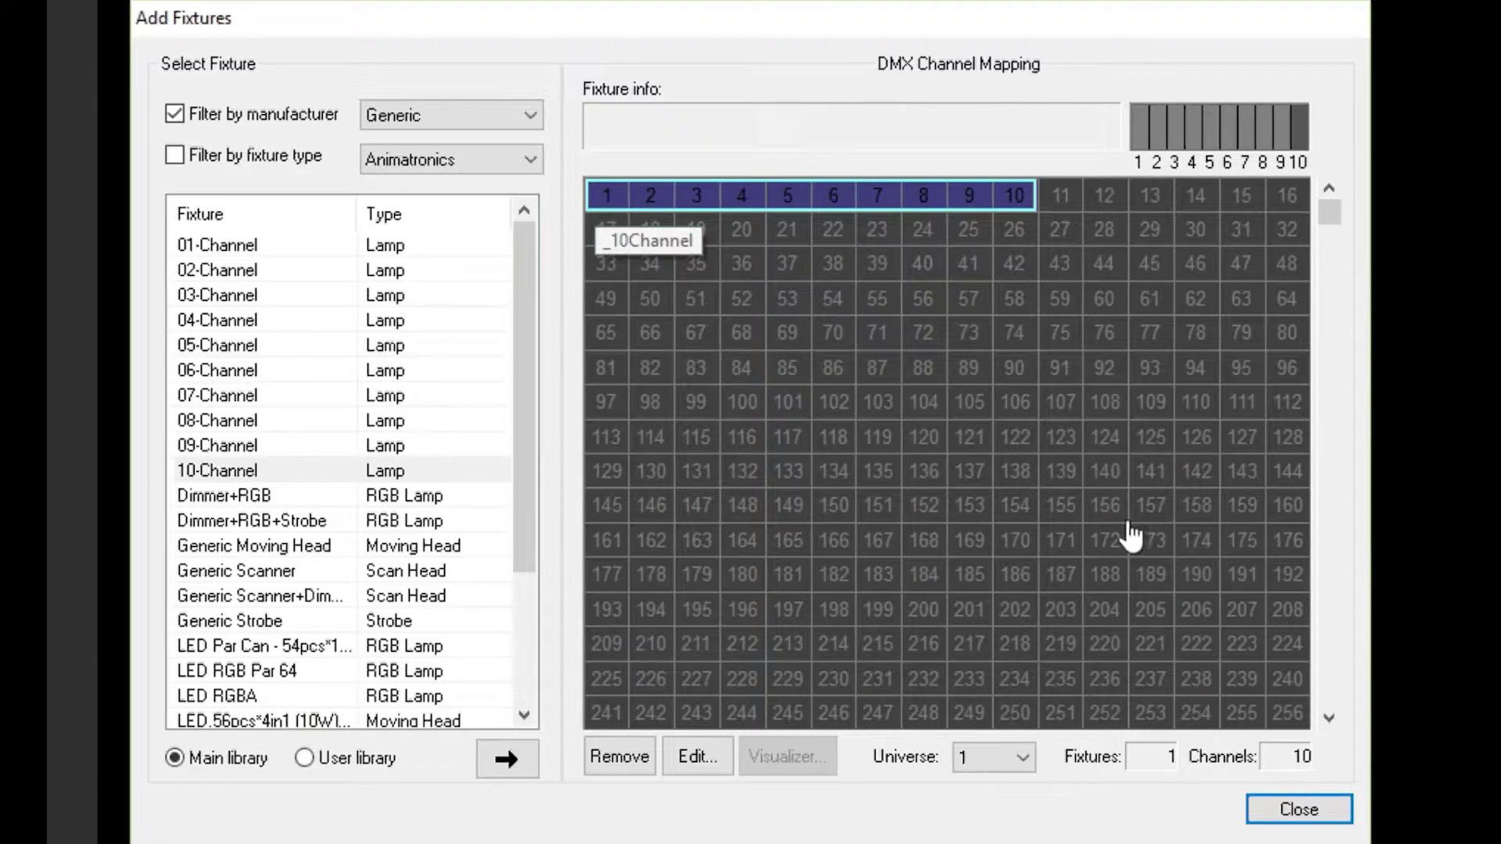
click(1299, 810)
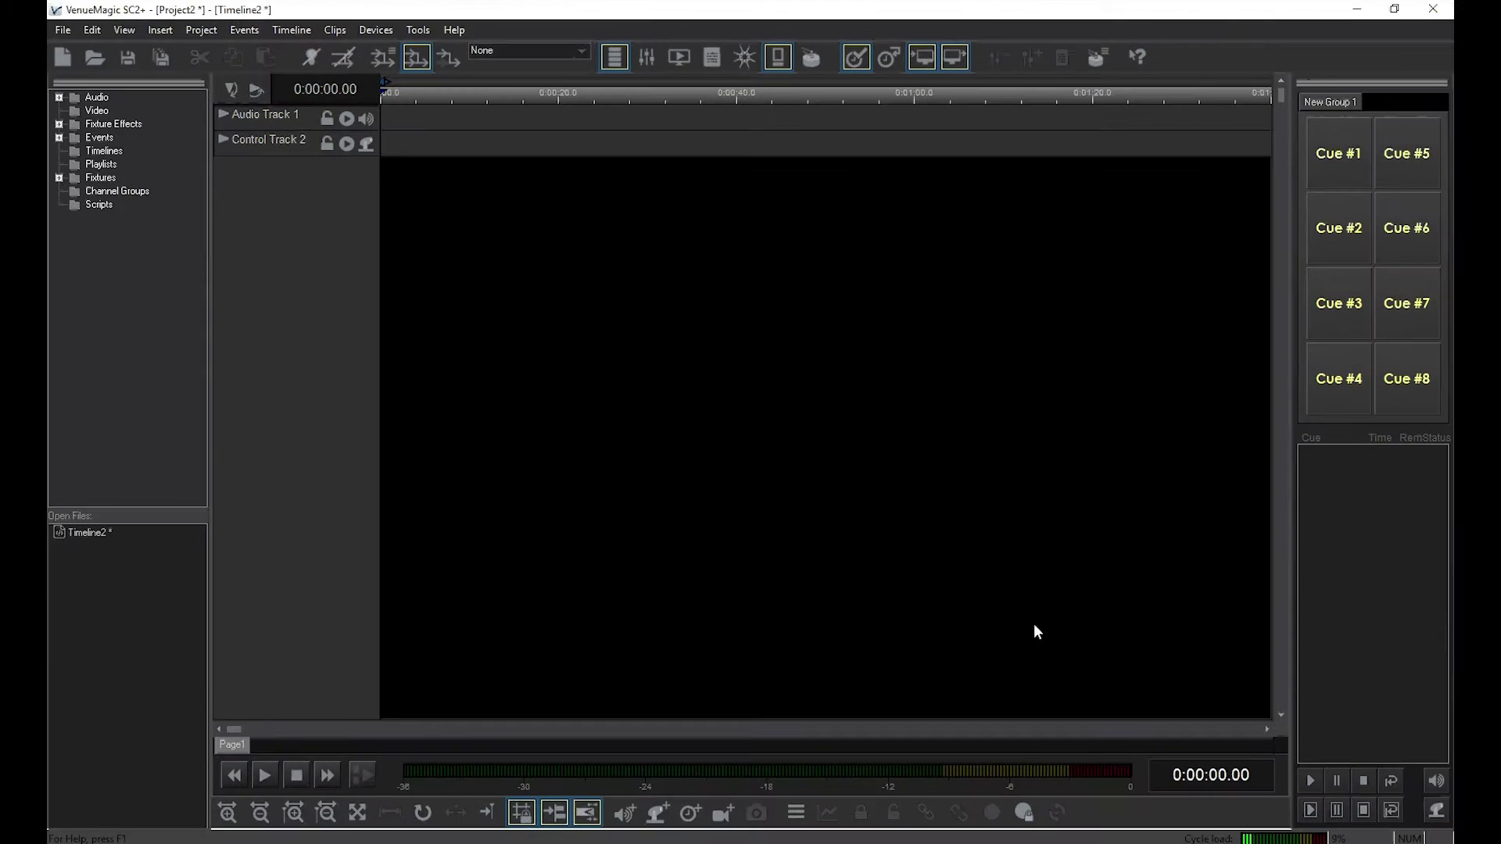
- Dock a widened _10Channel level-knob panel at the right and expand Fixture Effects to show Lamp Chaser
click(59, 177)
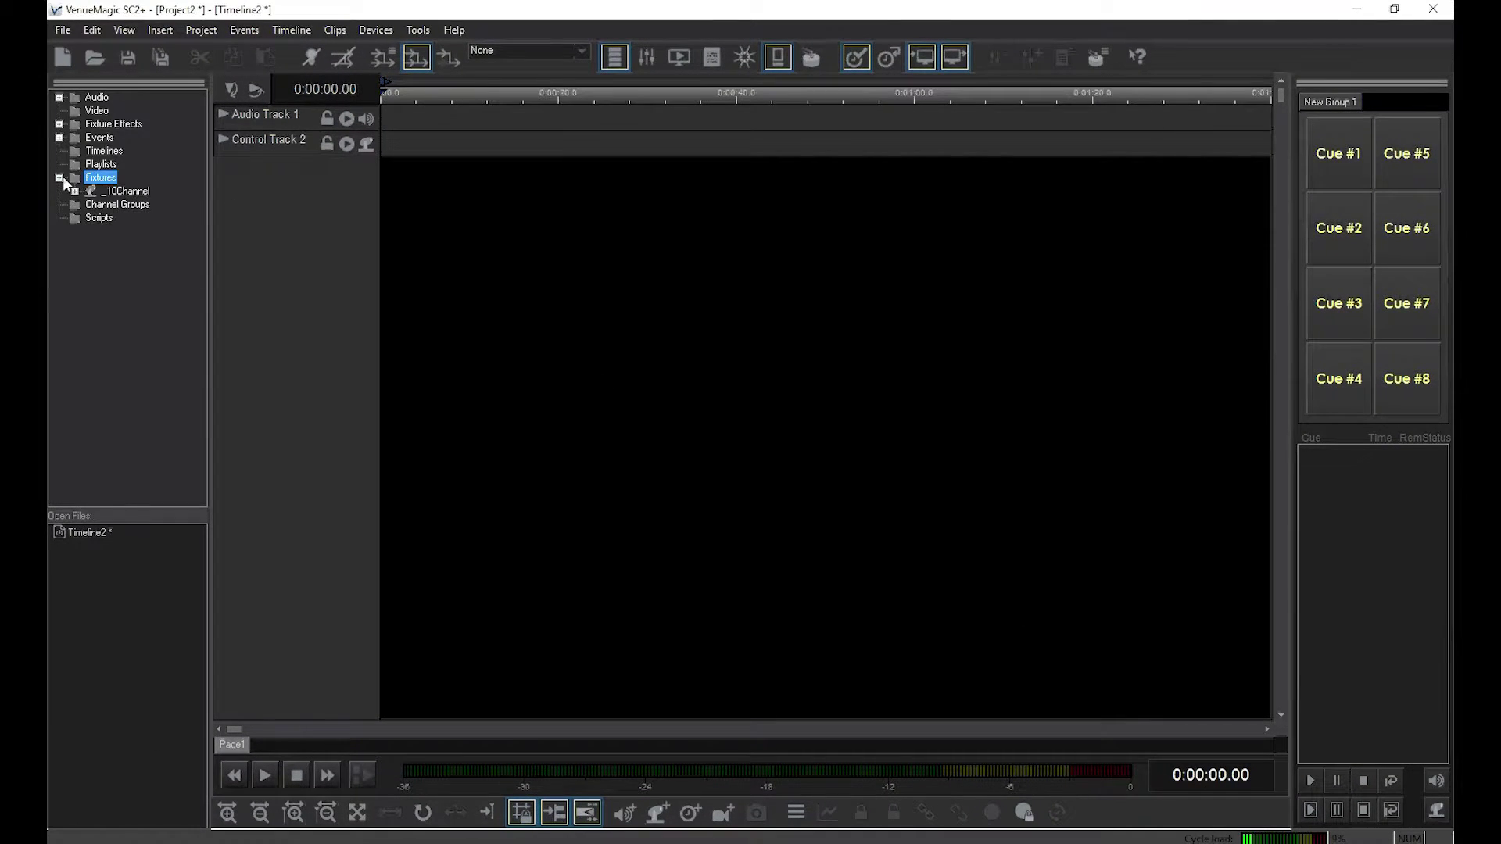
click(125, 190)
click(247, 137)
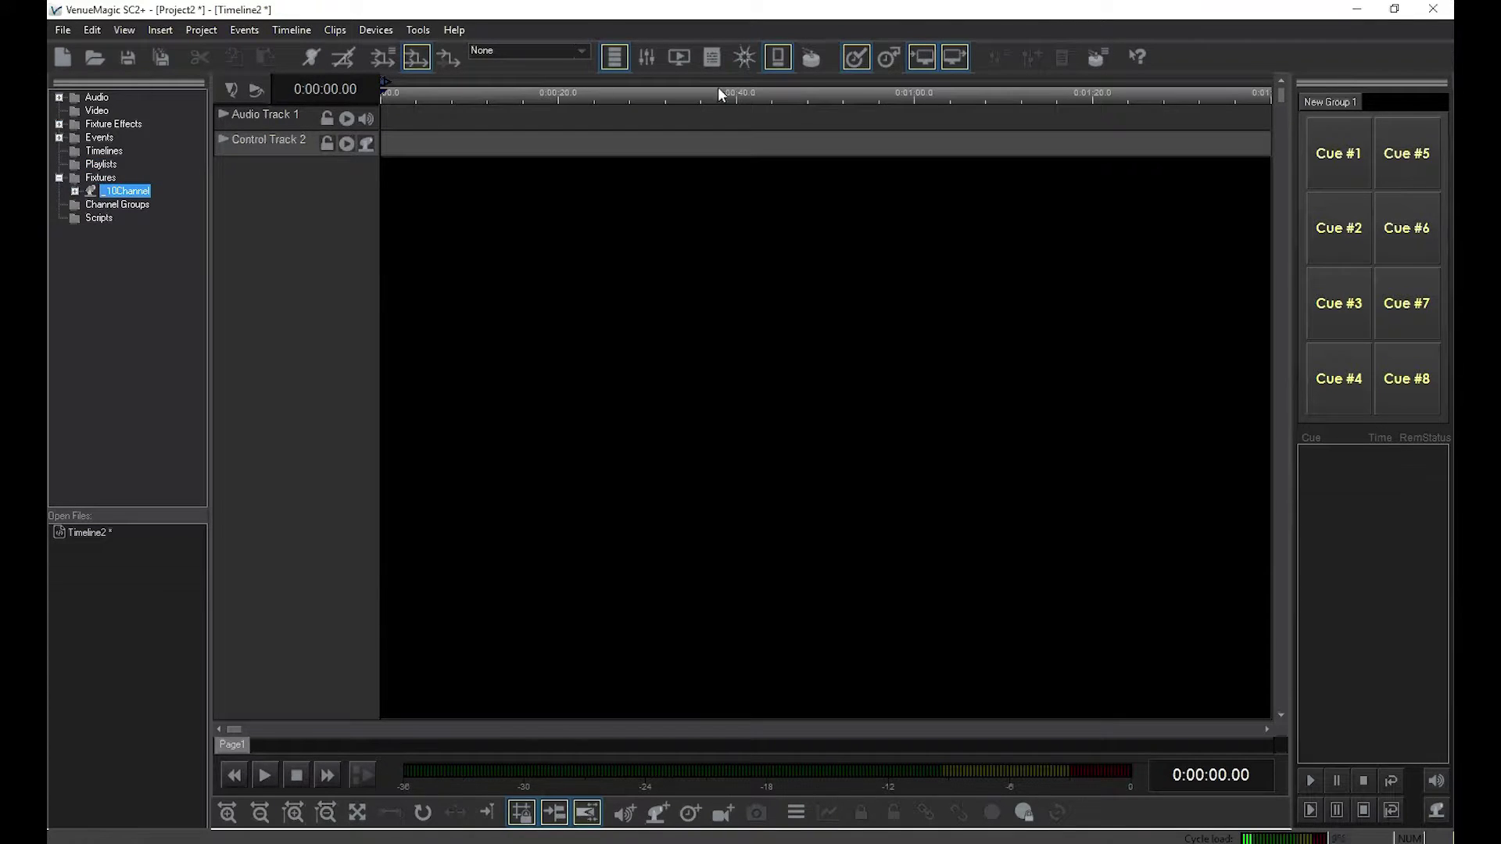
click(743, 61)
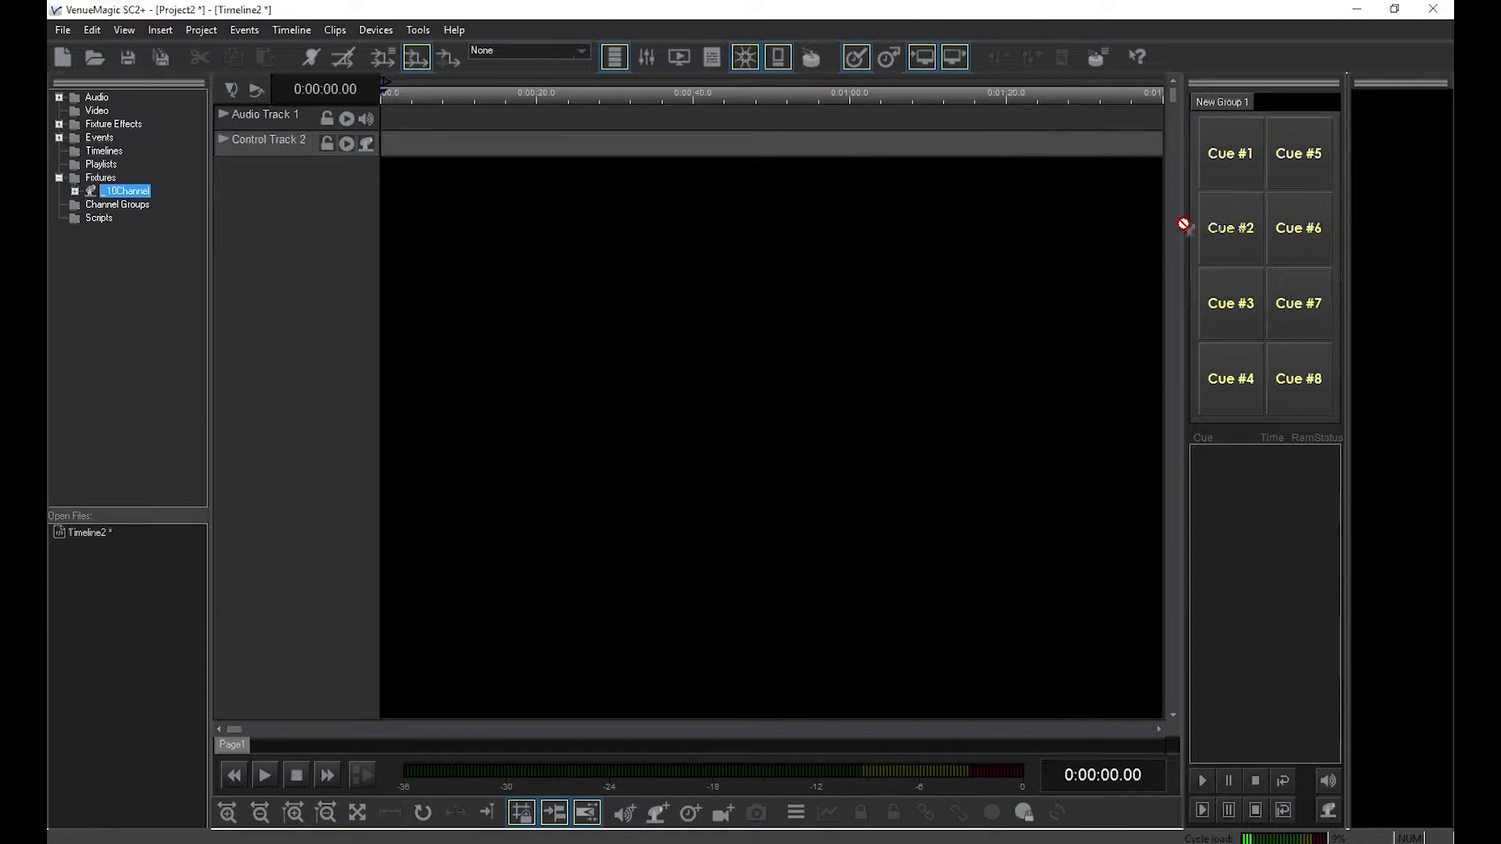
drag(1344, 266, 1325, 262)
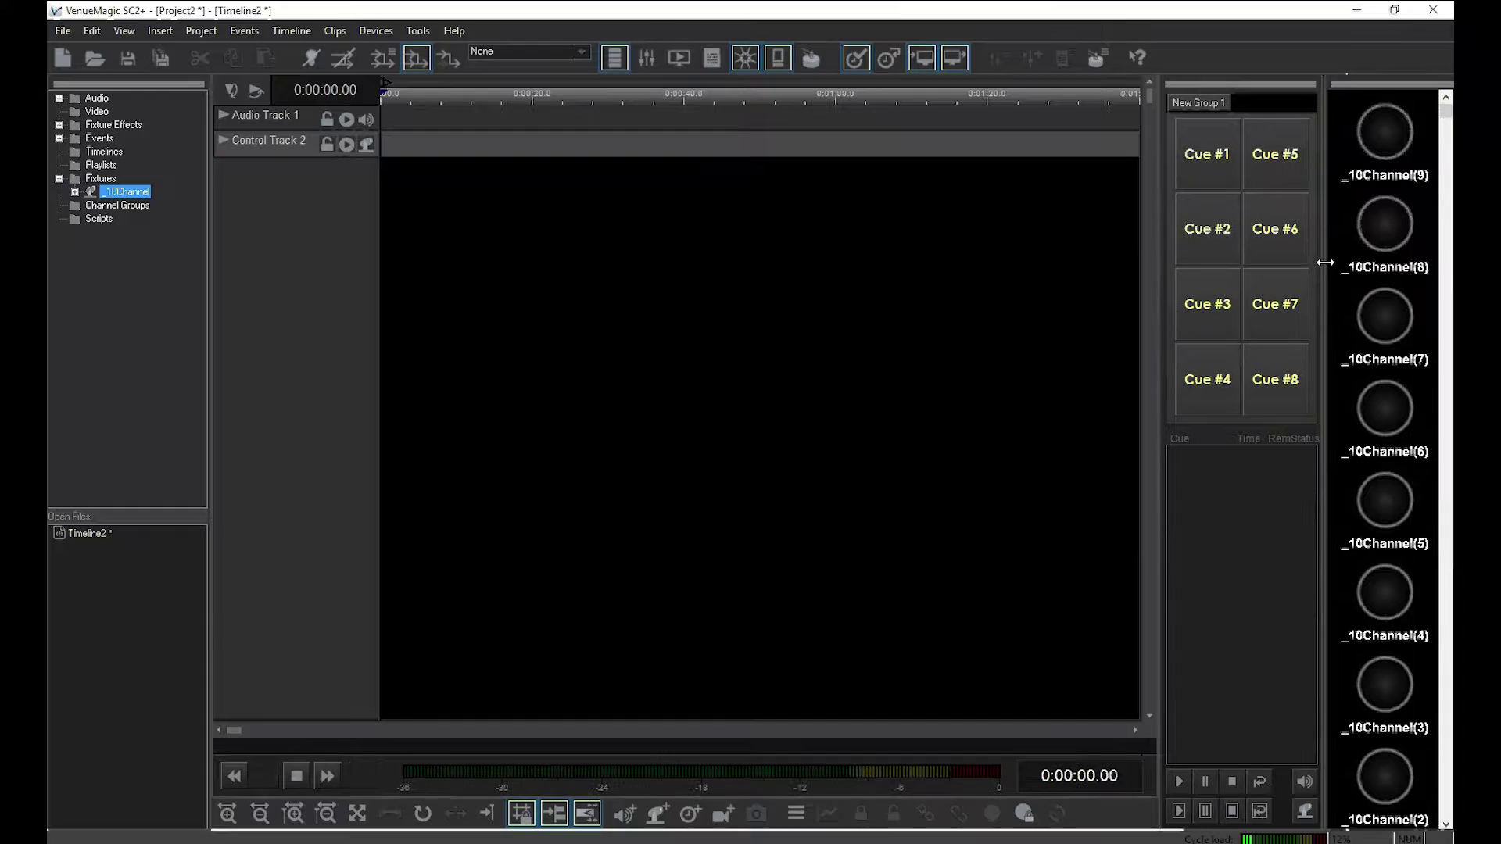
click(58, 125)
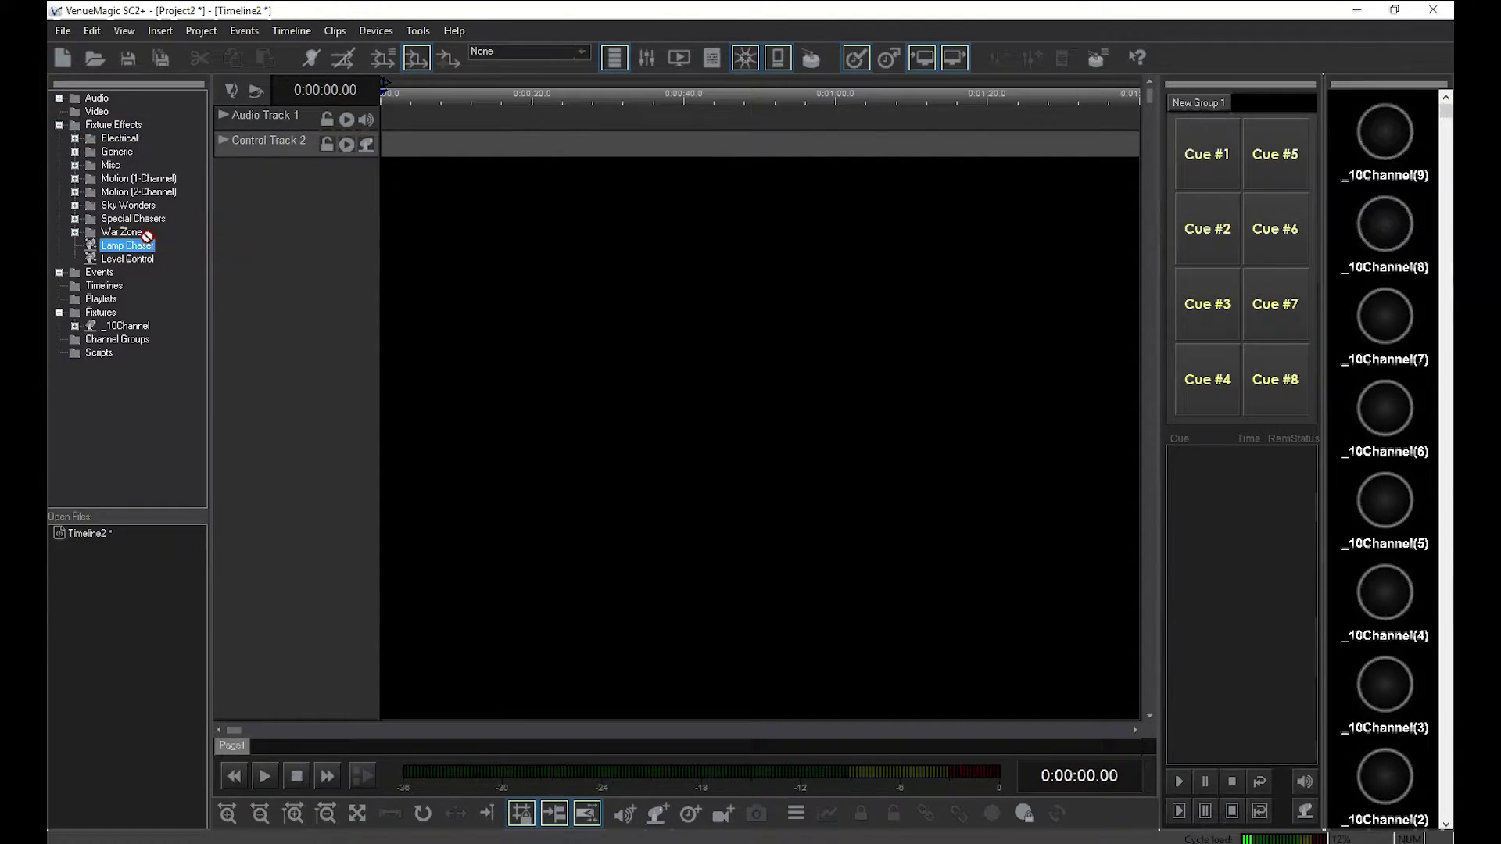
- Place a Lamp Chaser clip at the start of Control Track 2, shortened to about 10.69 seconds
drag(387, 147, 387, 144)
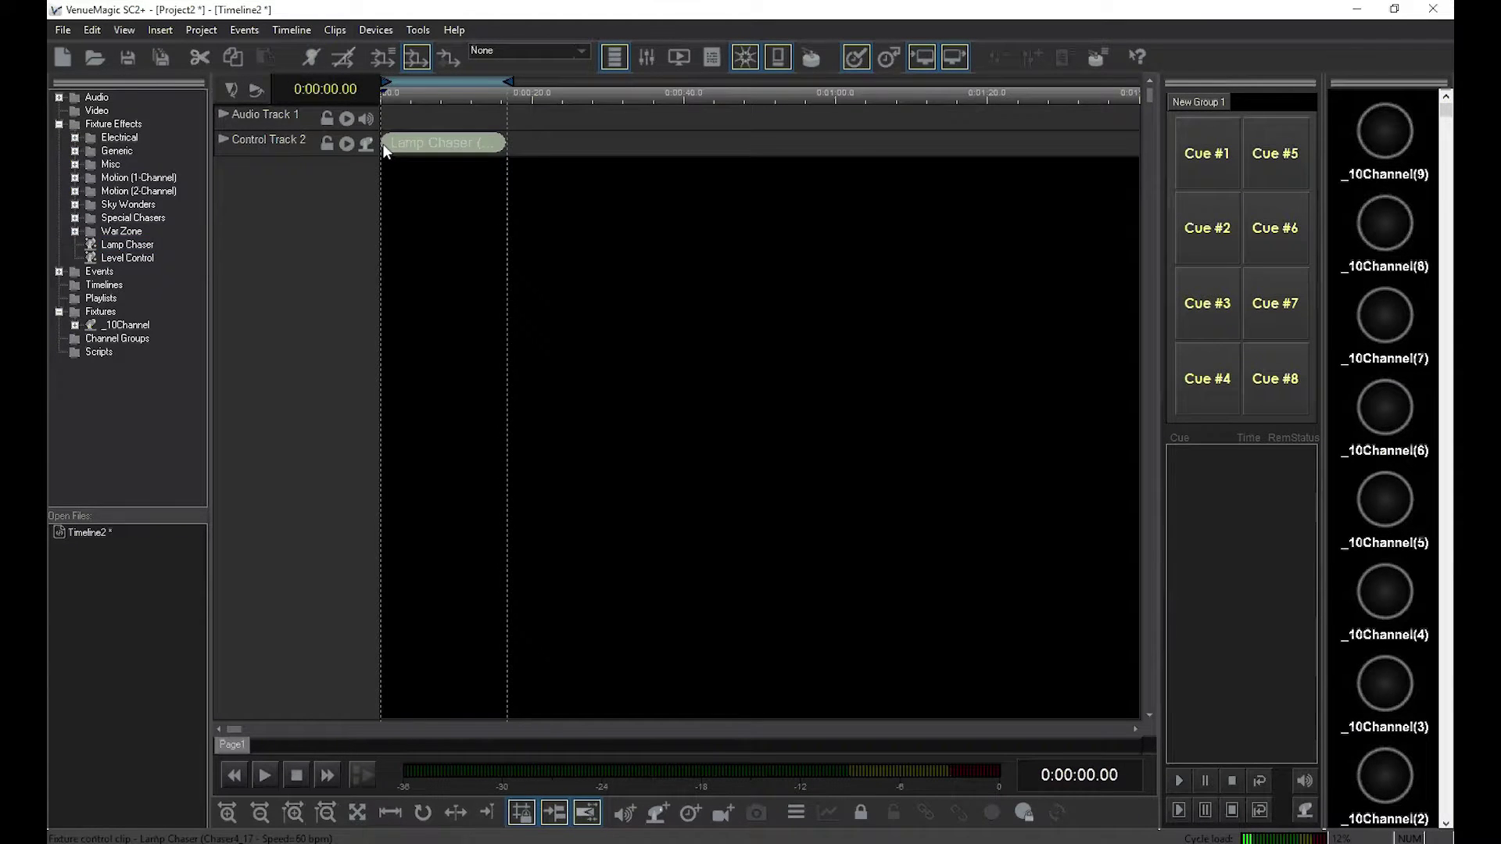
mouse_move(504, 145)
mouse_down()
mouse_move(528, 145)
mouse_move(459, 146)
mouse_up()
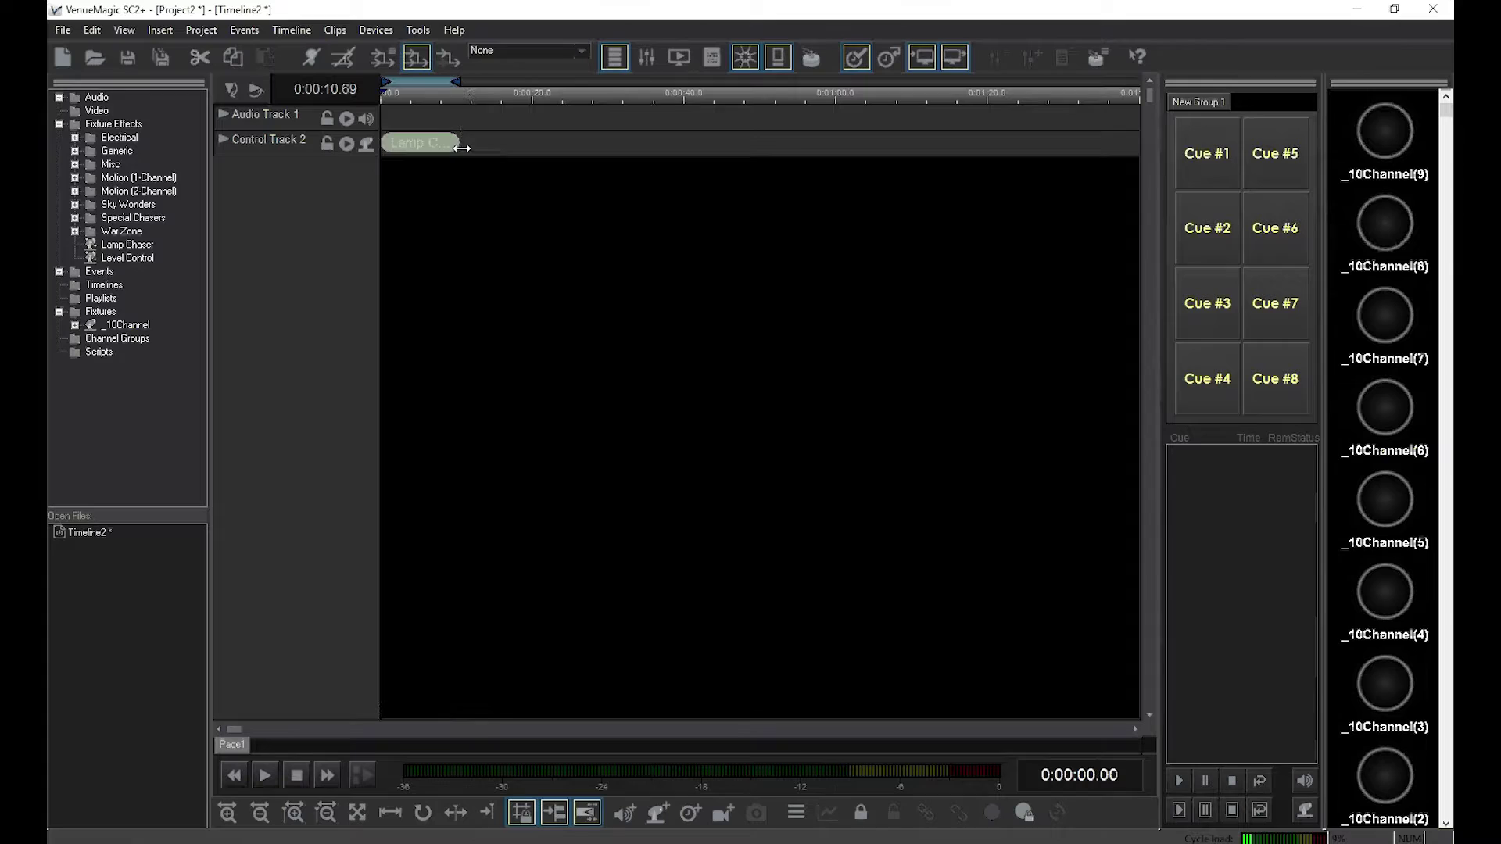
- In the Lamp Chaser properties, select the Chaser4_01 program and set speed to 300 bpm
double_click(443, 151)
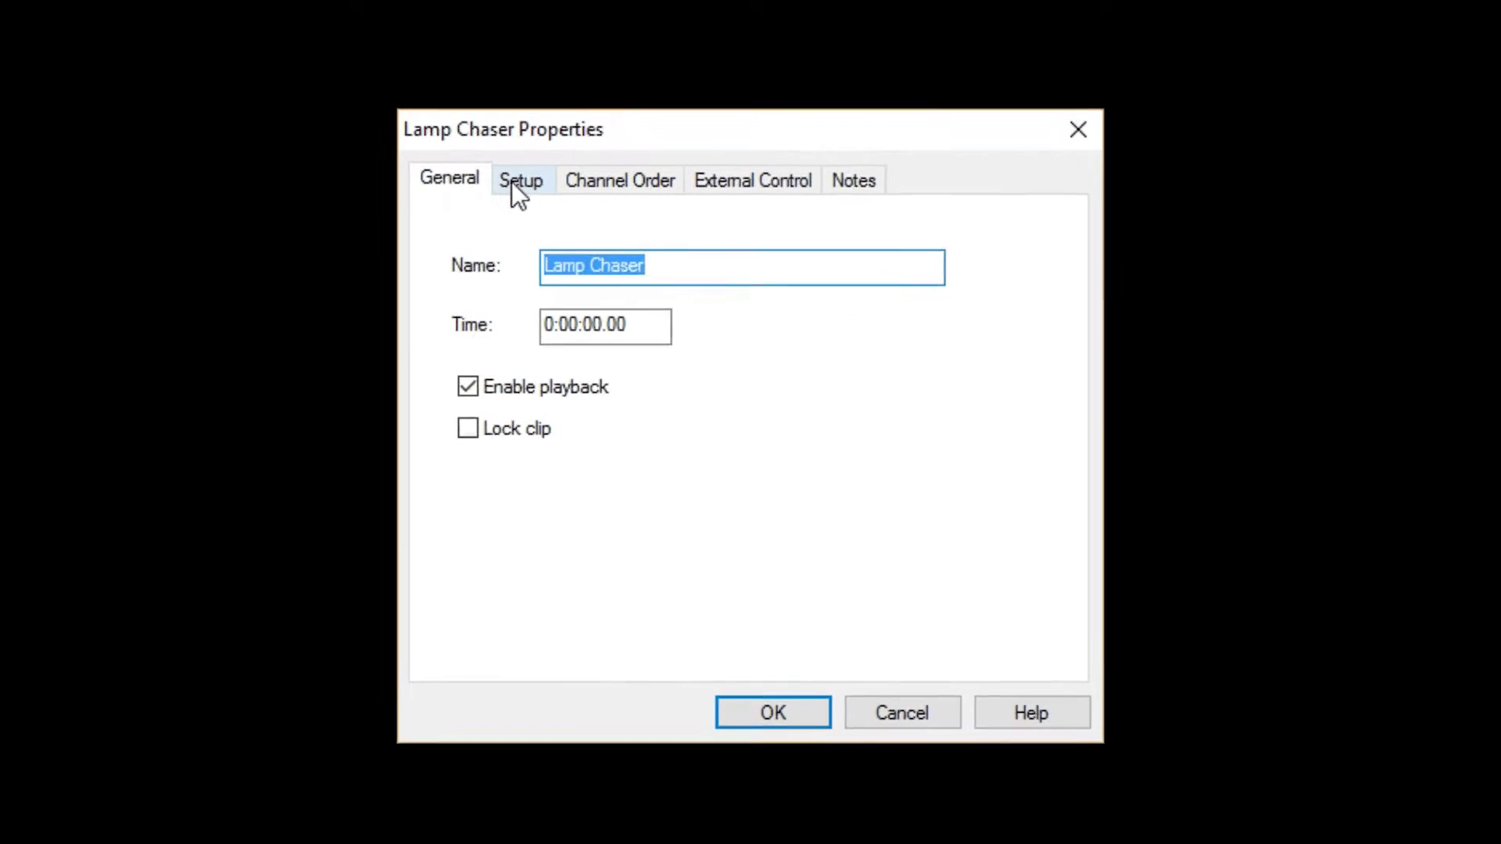
click(628, 291)
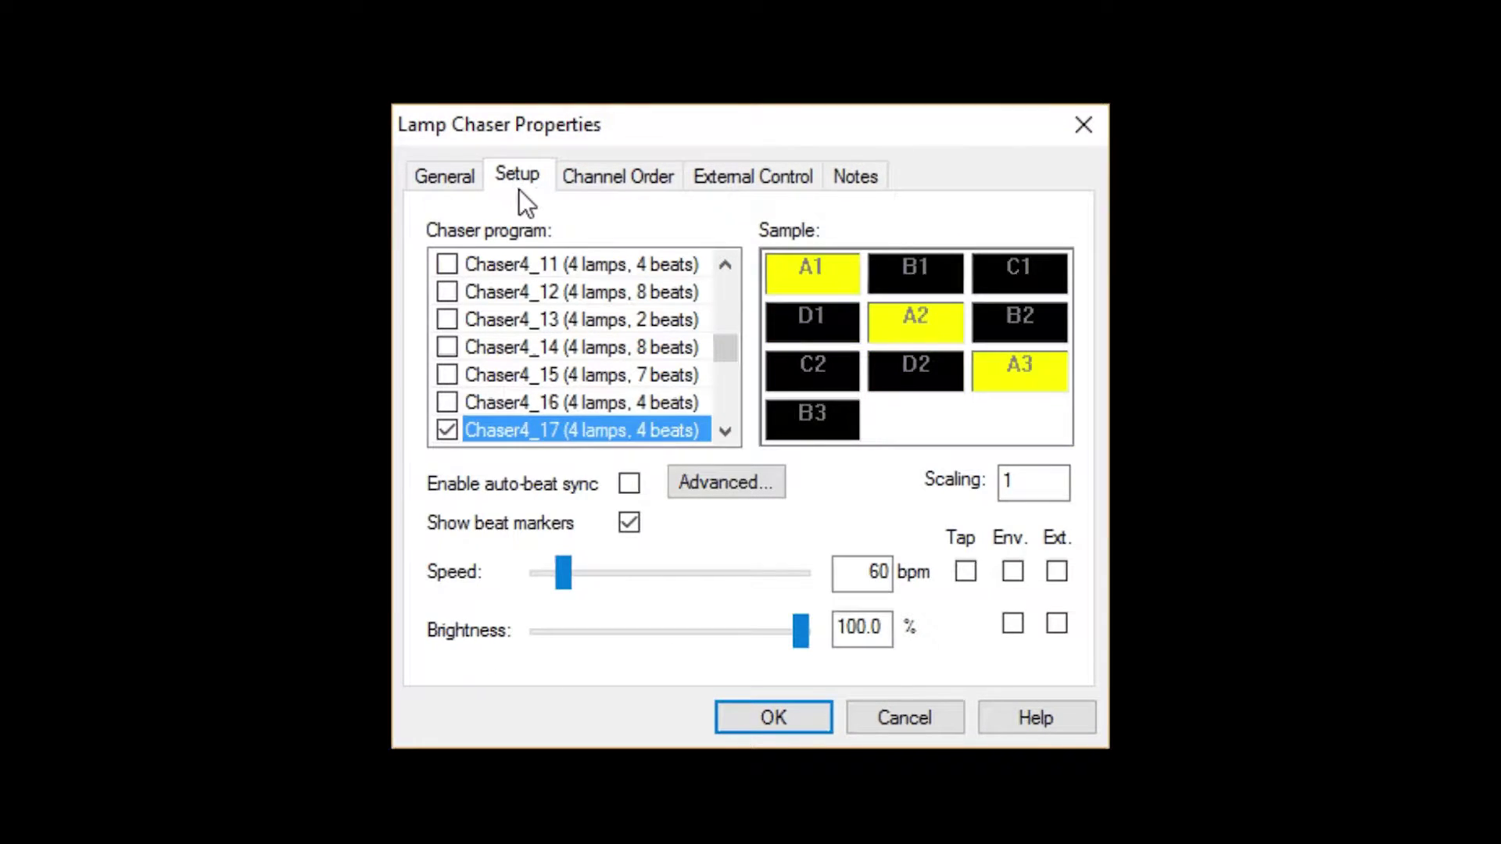
mouse_move(720, 355)
mouse_down()
mouse_move(724, 436)
mouse_move(724, 340)
mouse_up()
scroll(698, 338, down, 1)
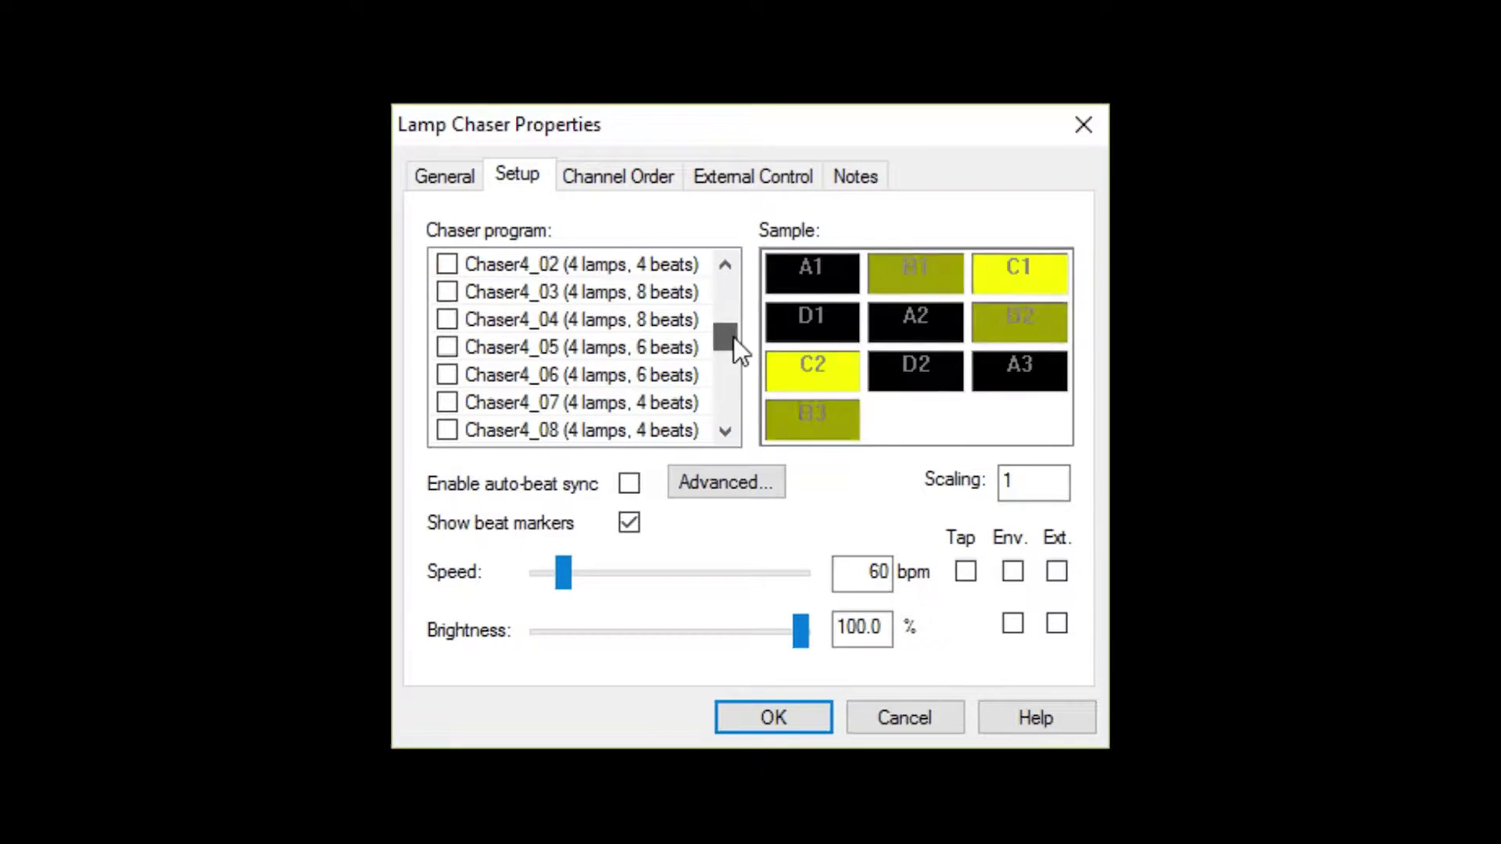
scroll(593, 326, up, 1)
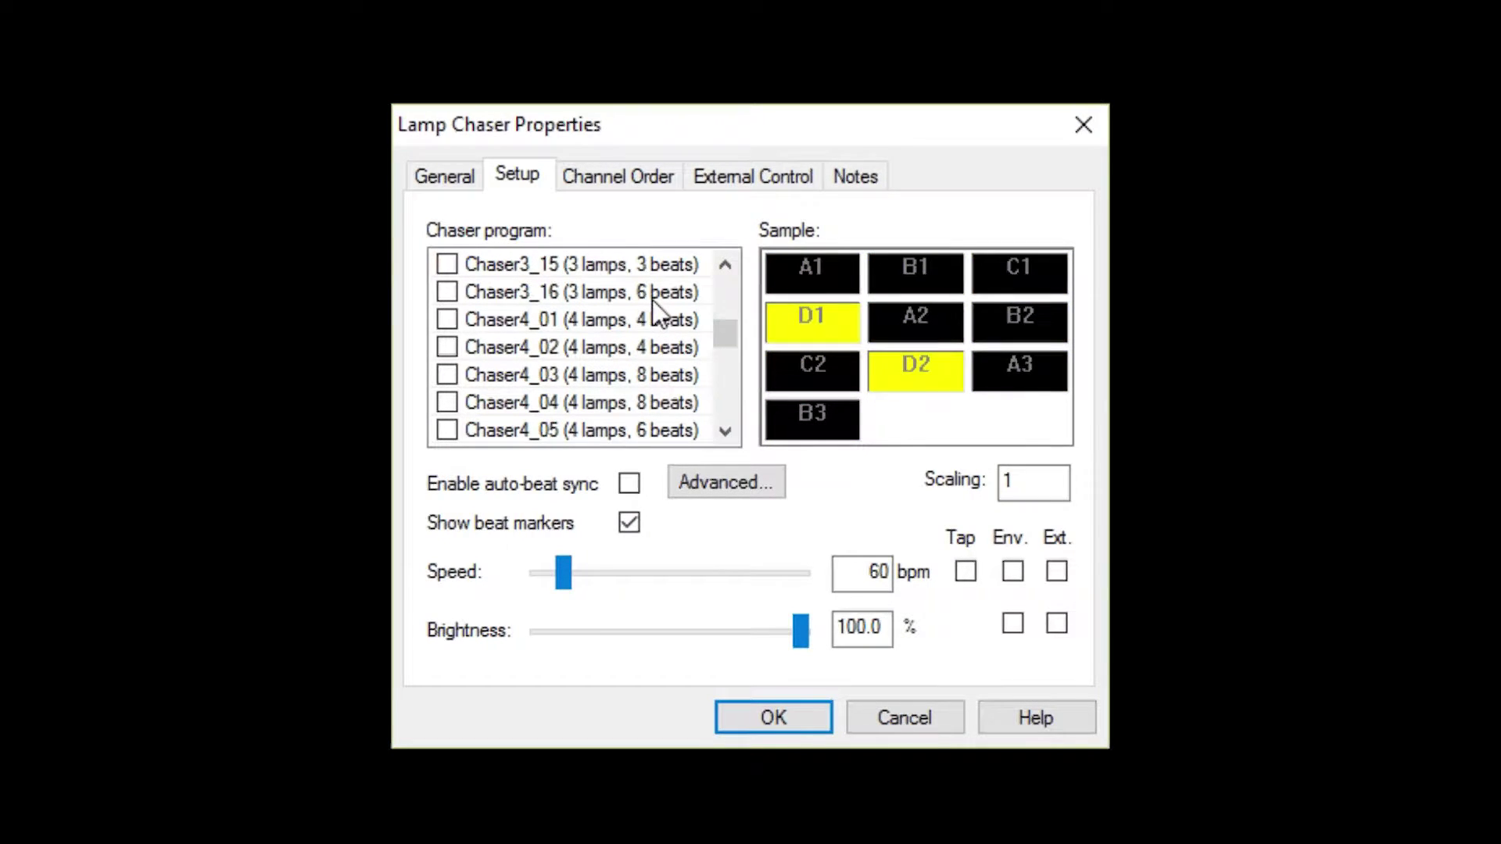
click(593, 327)
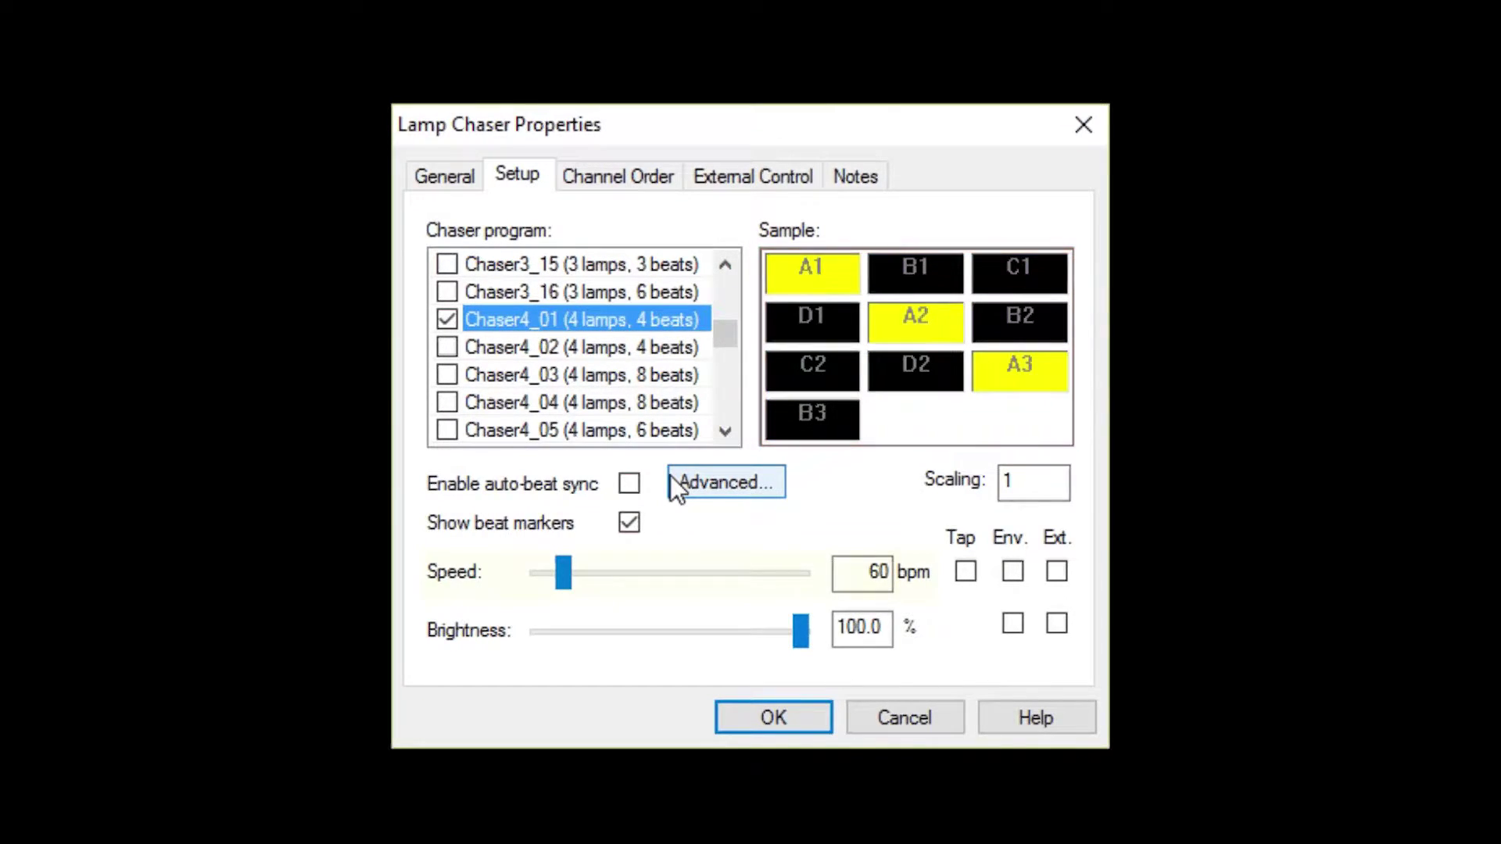
drag(568, 575, 666, 576)
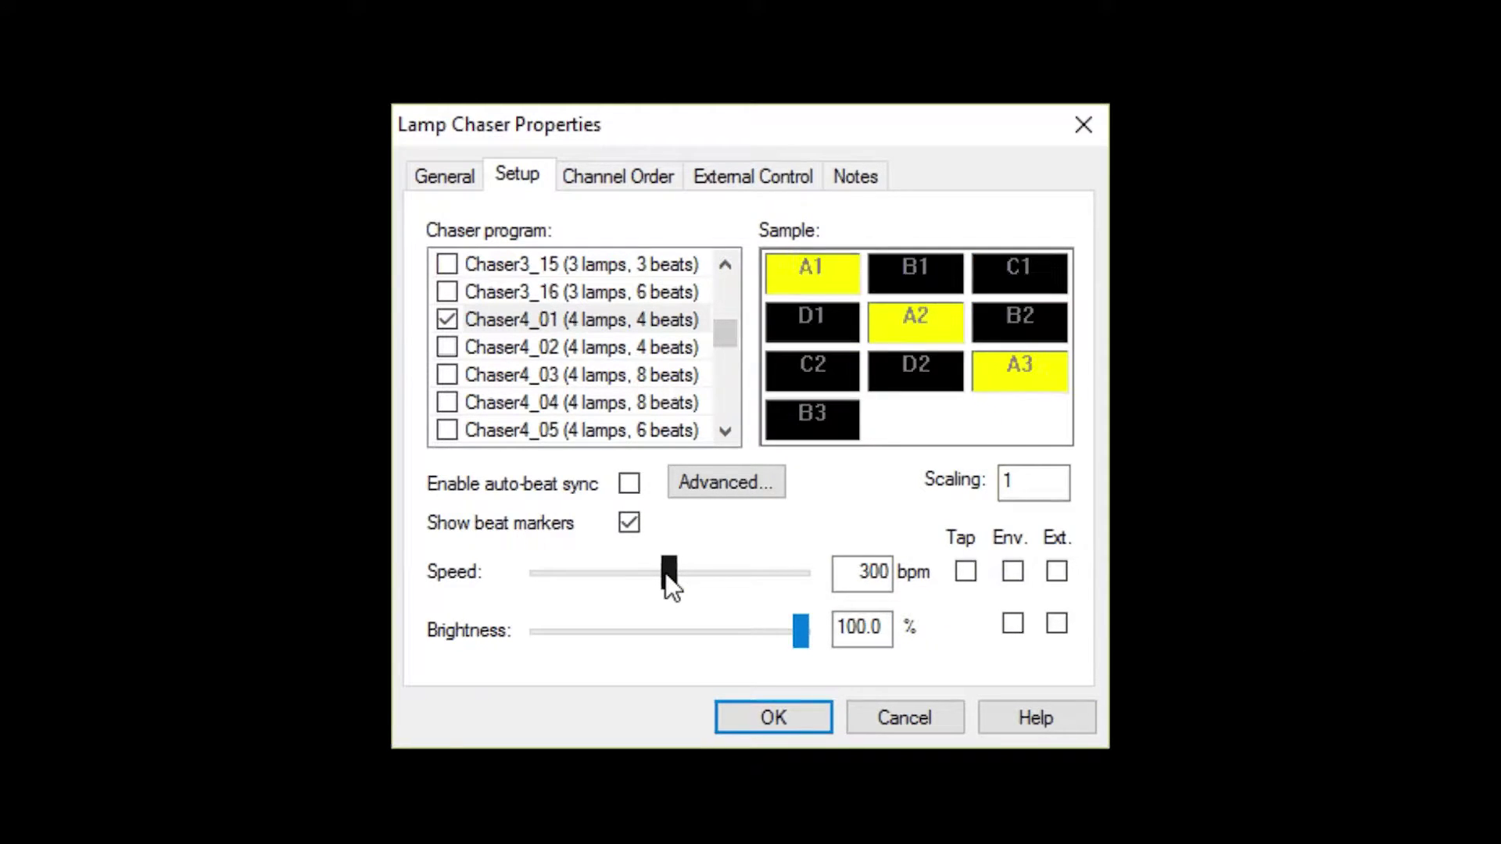
- Confirm the chaser settings, preview the timeline from the start, then stop playback
click(794, 711)
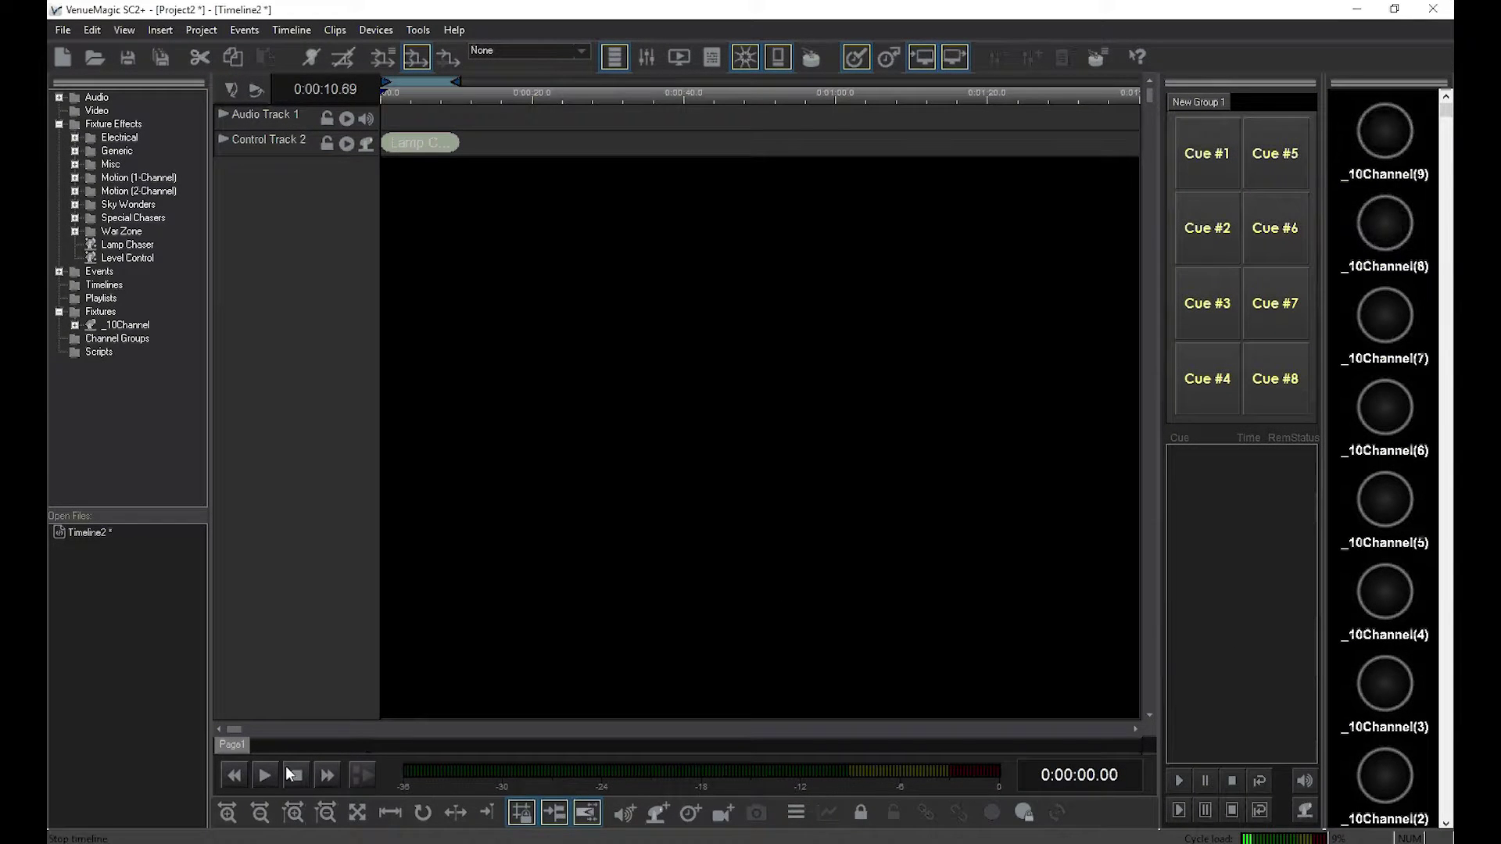
click(262, 780)
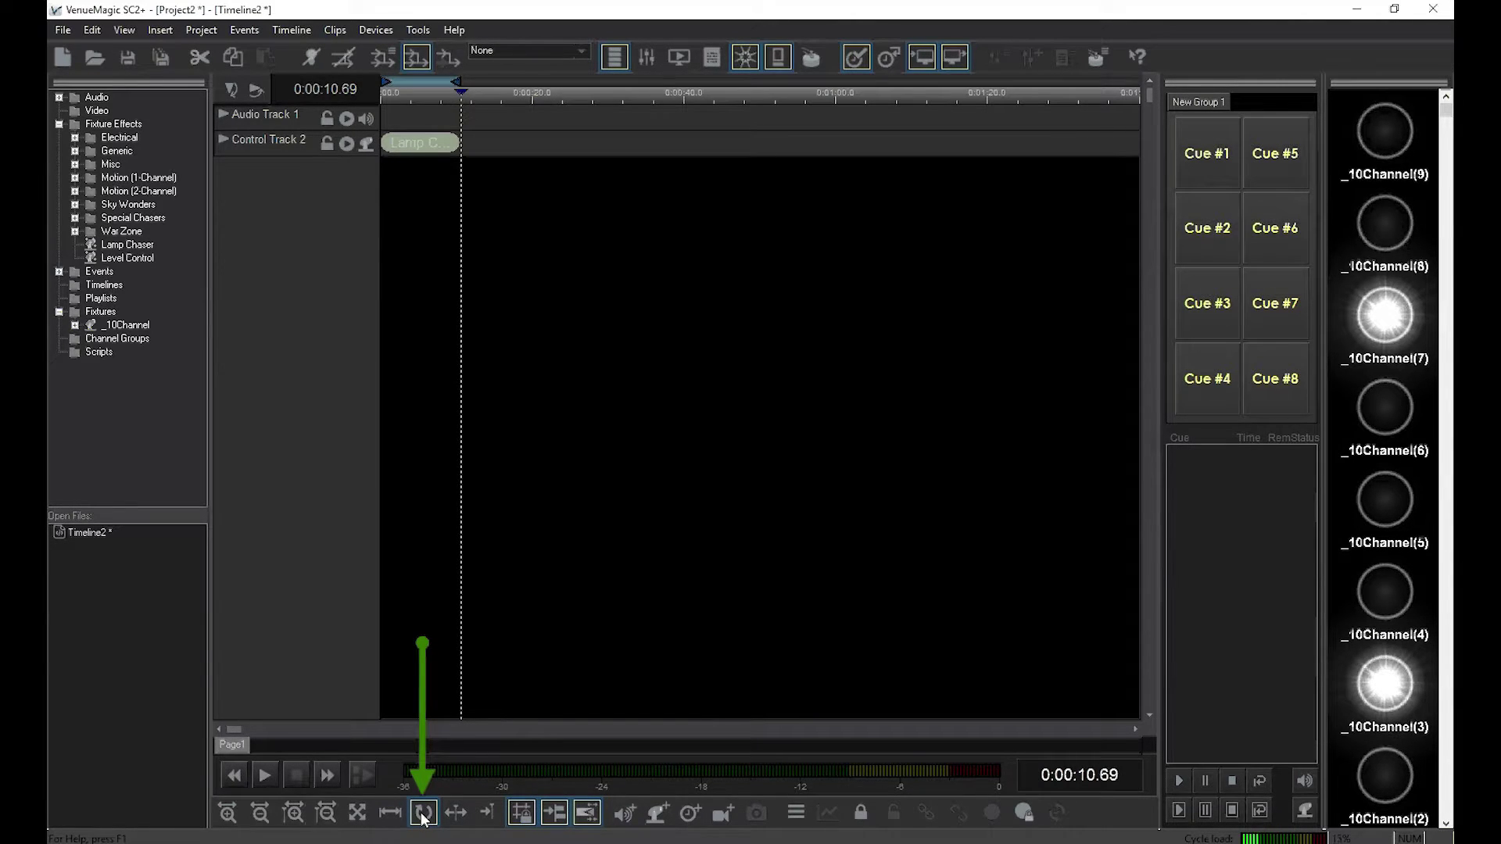
click(233, 775)
click(264, 774)
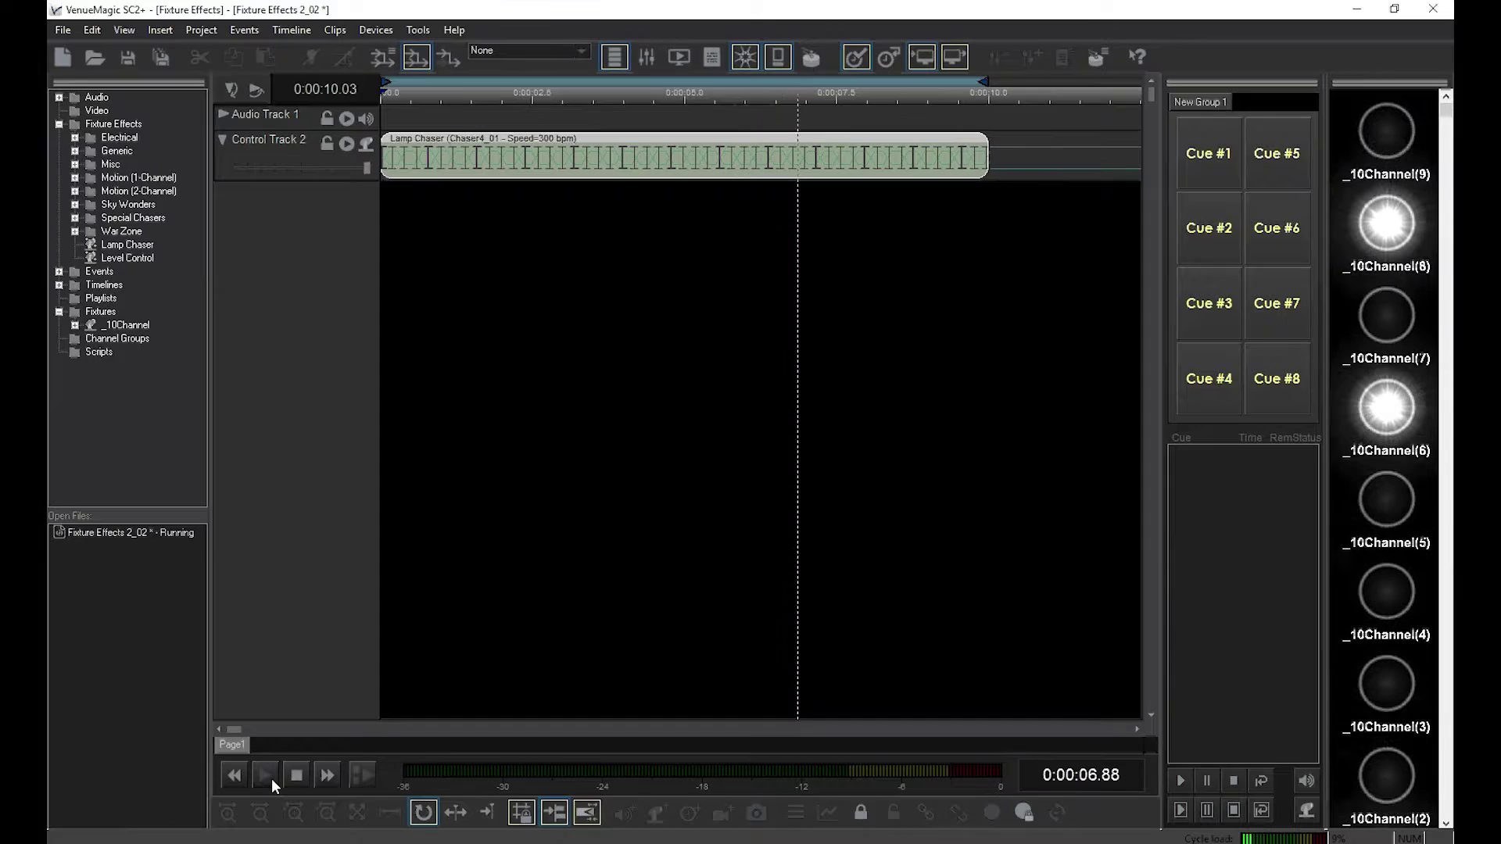
key(space)
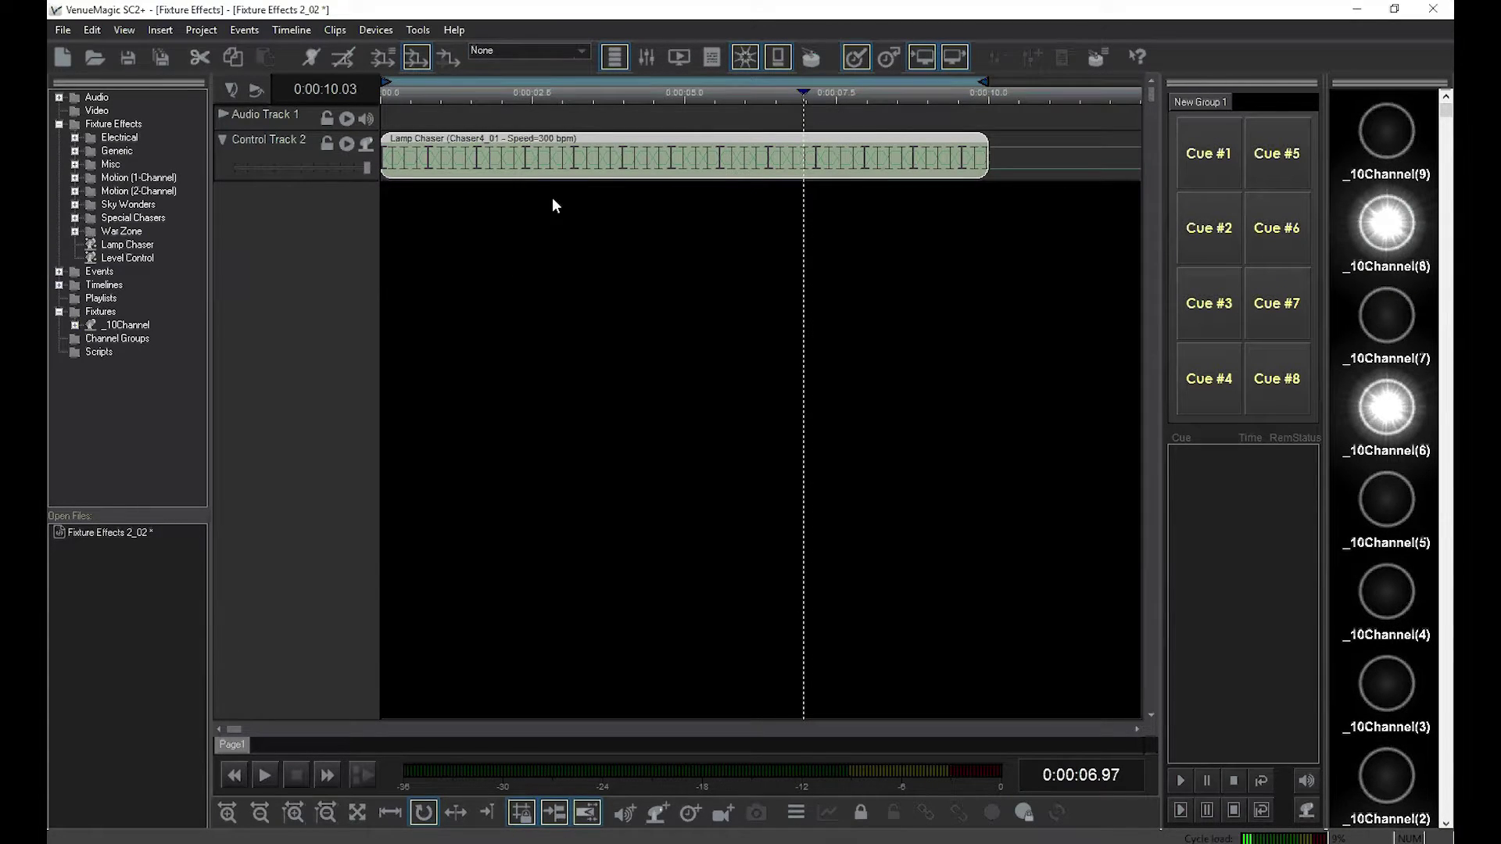
- Reopen the Lamp Chaser properties, review the Channel Order tab, and return to Setup
double_click(587, 162)
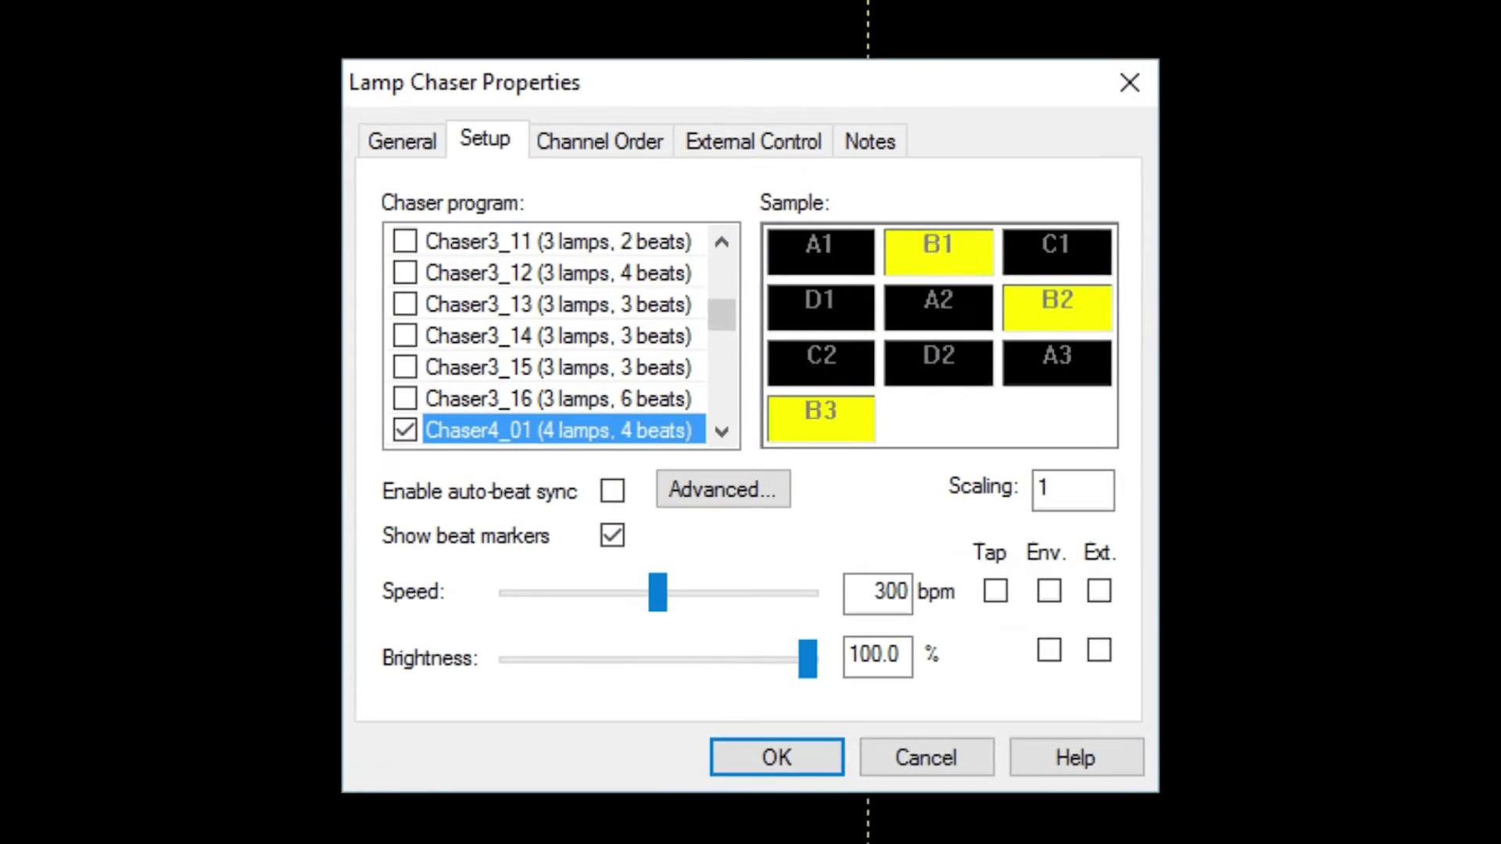
click(648, 139)
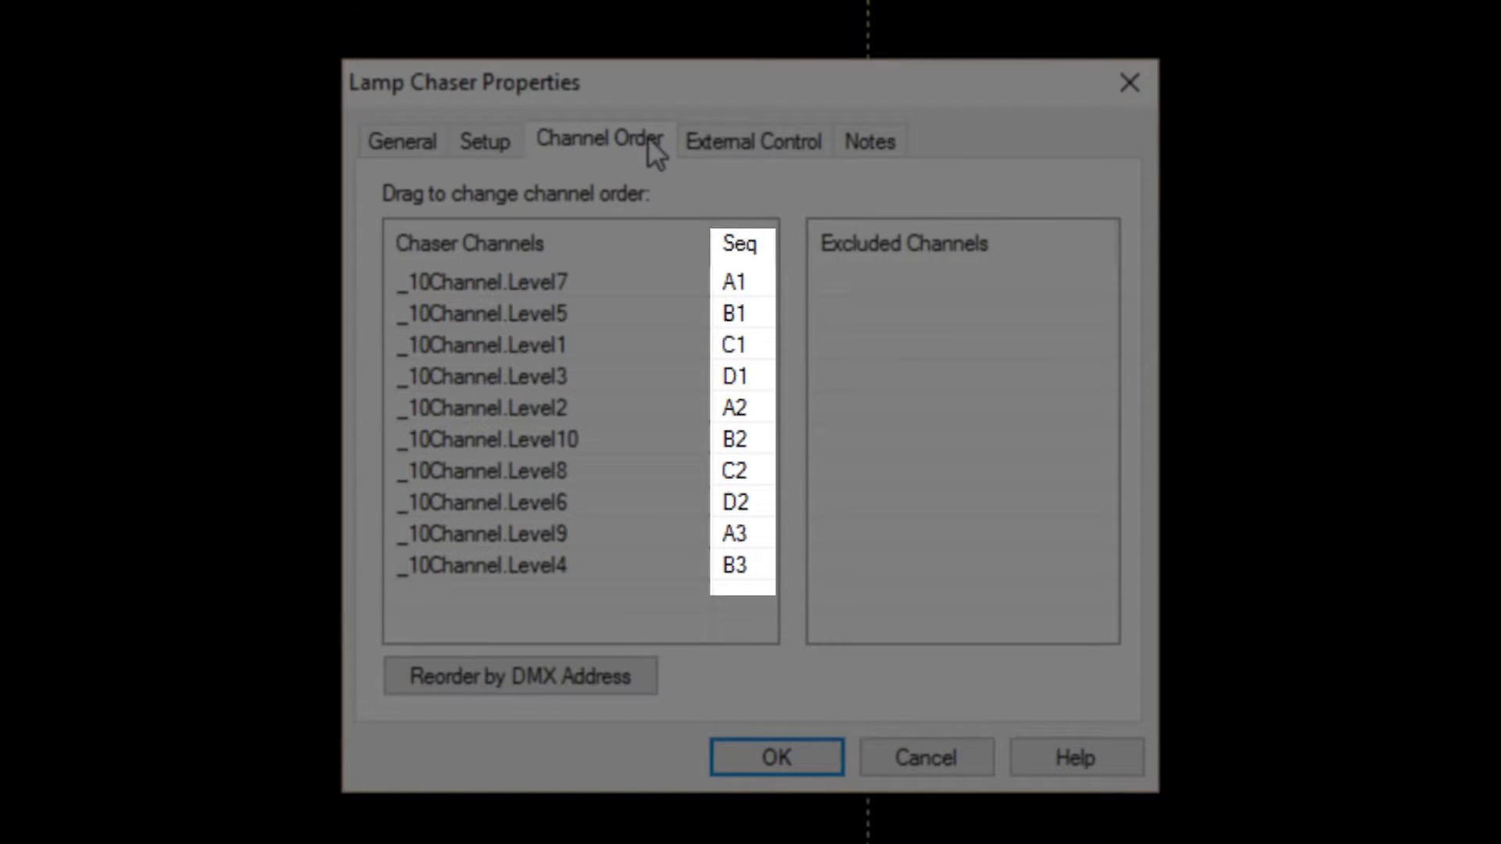
click(486, 139)
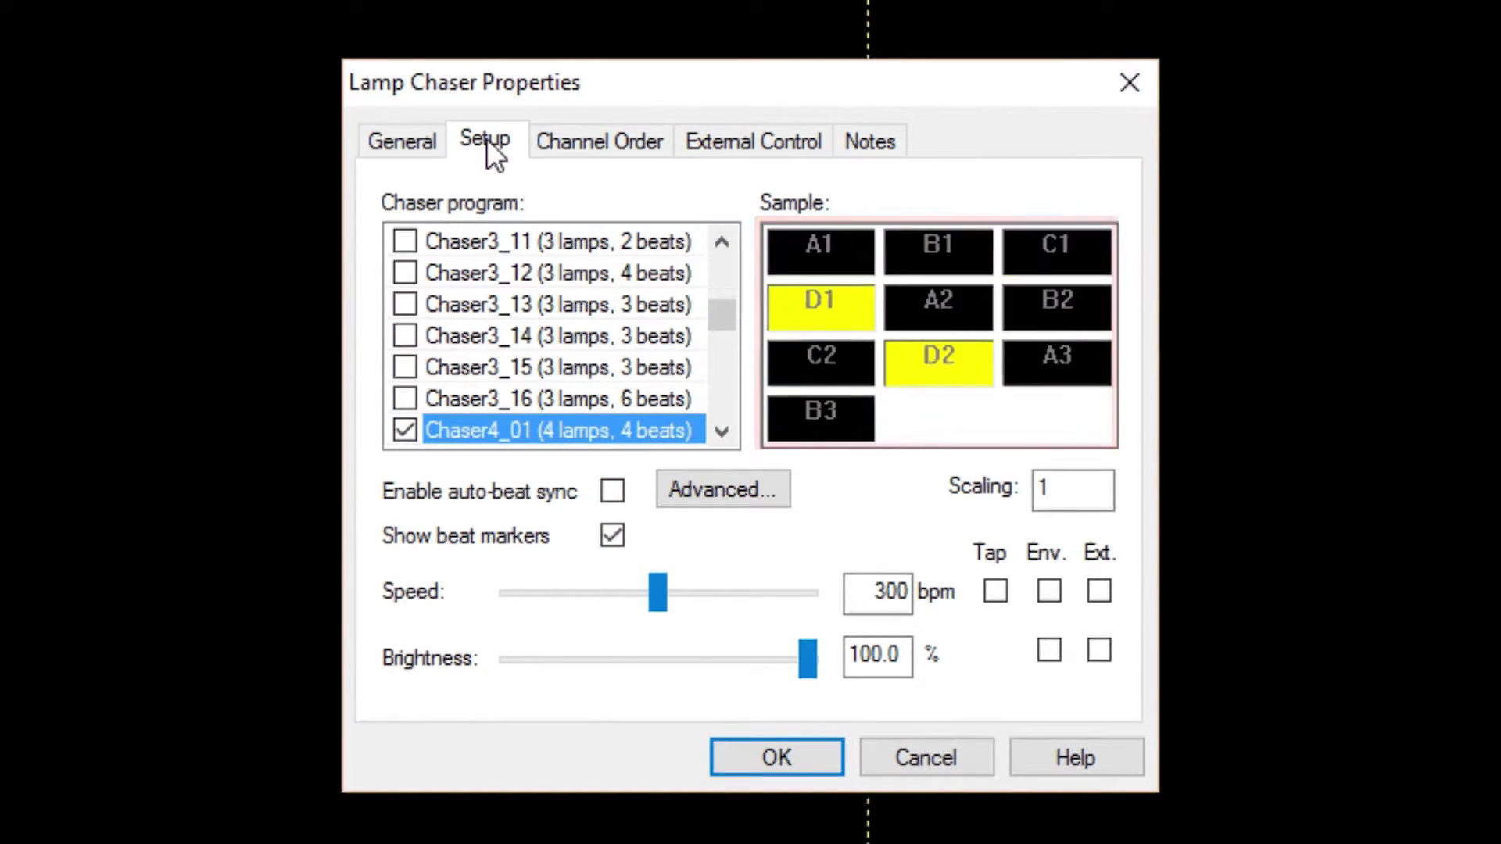
- Reorder the chaser channels so _10Channel.Level1 through Level10 run ascending from A1 to B3
click(564, 145)
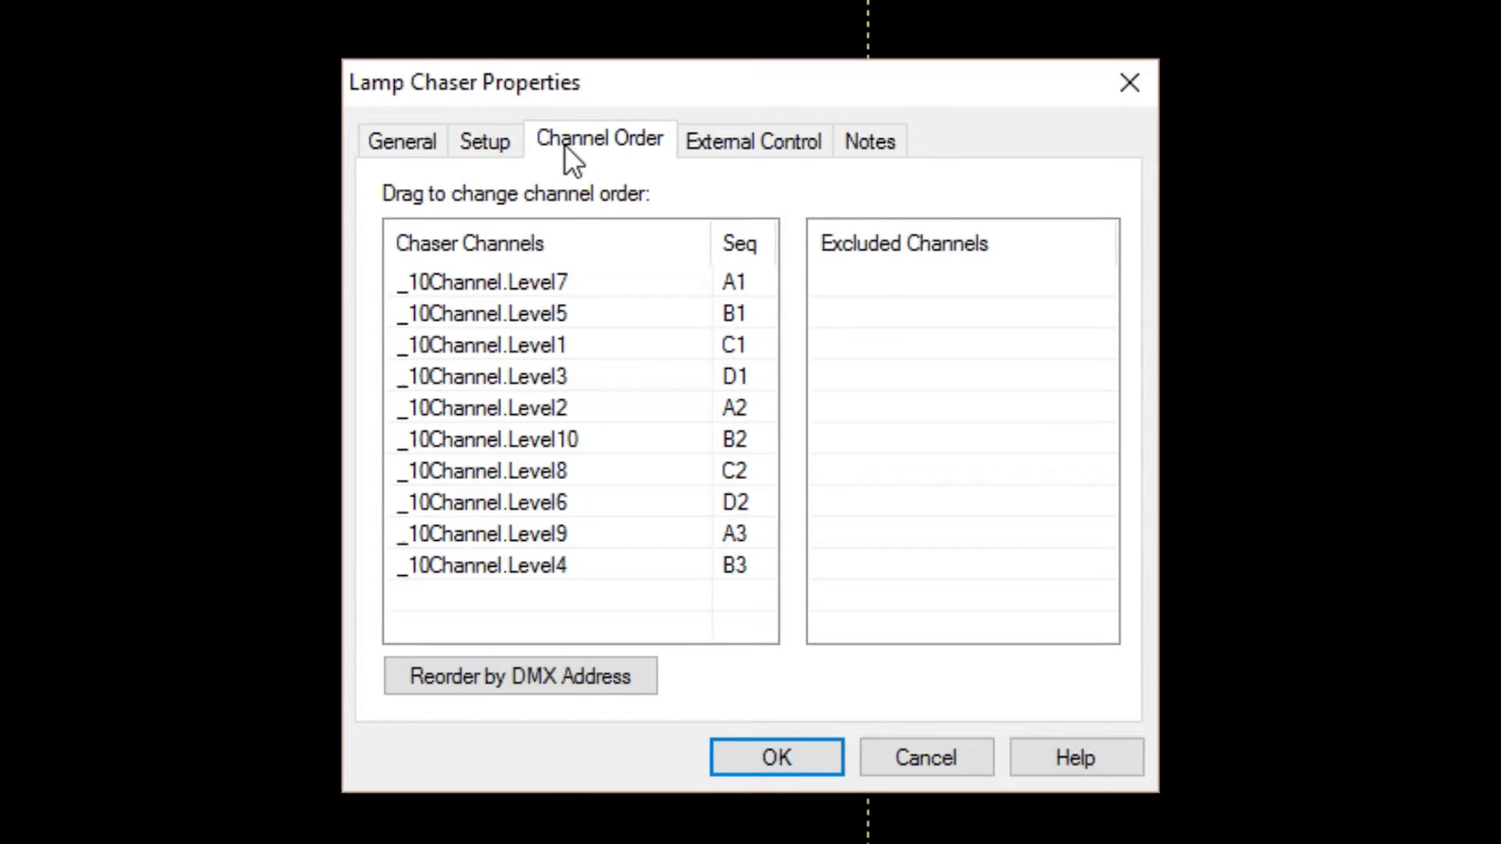
drag(551, 345, 570, 288)
drag(545, 411, 561, 312)
drag(552, 407, 562, 350)
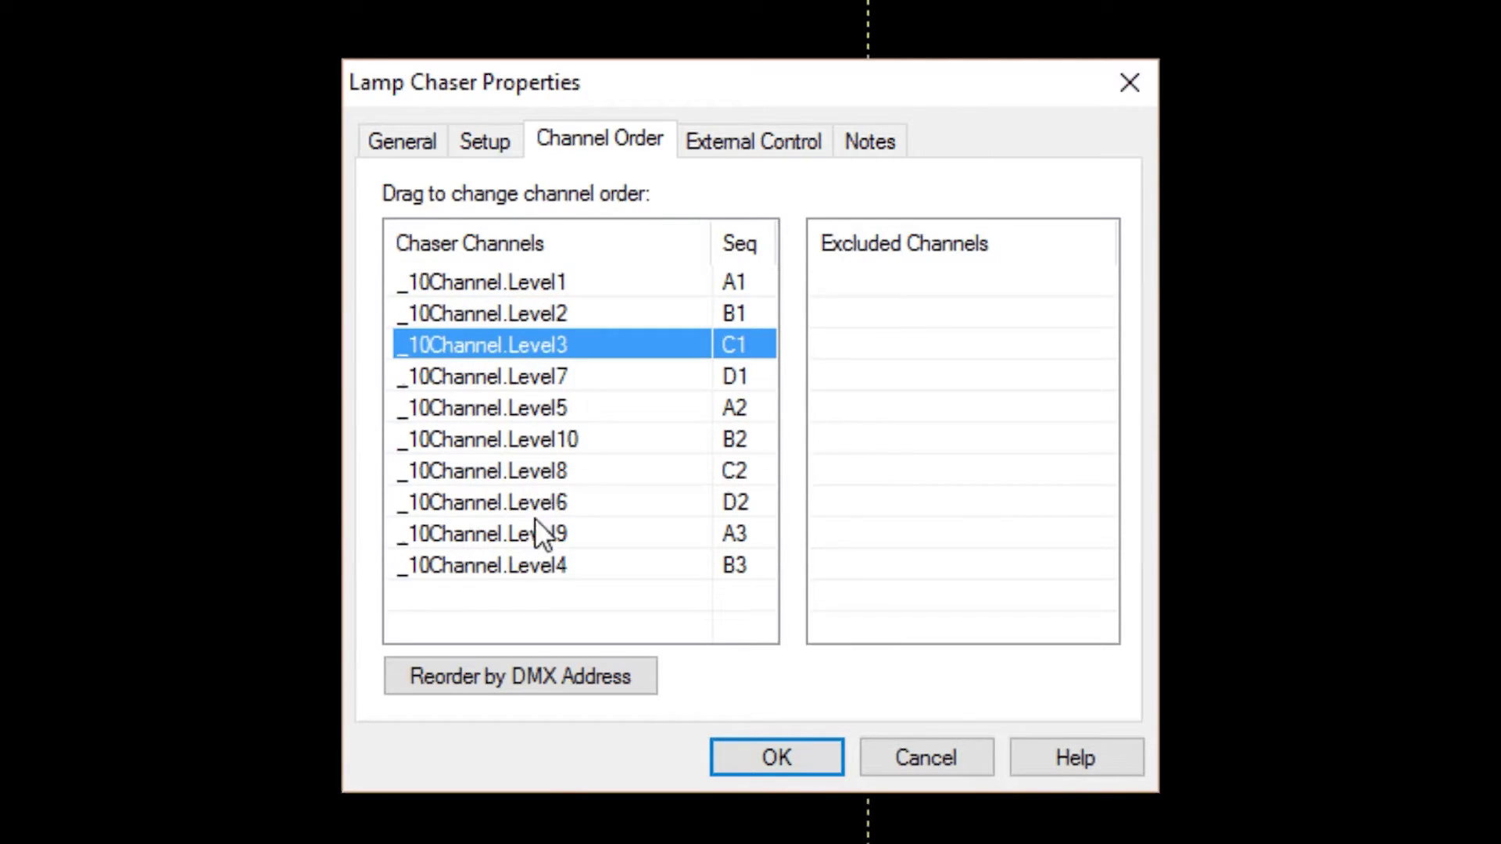
drag(525, 570, 550, 391)
mouse_move(551, 442)
mouse_down()
mouse_move(555, 384)
mouse_move(559, 414)
mouse_up()
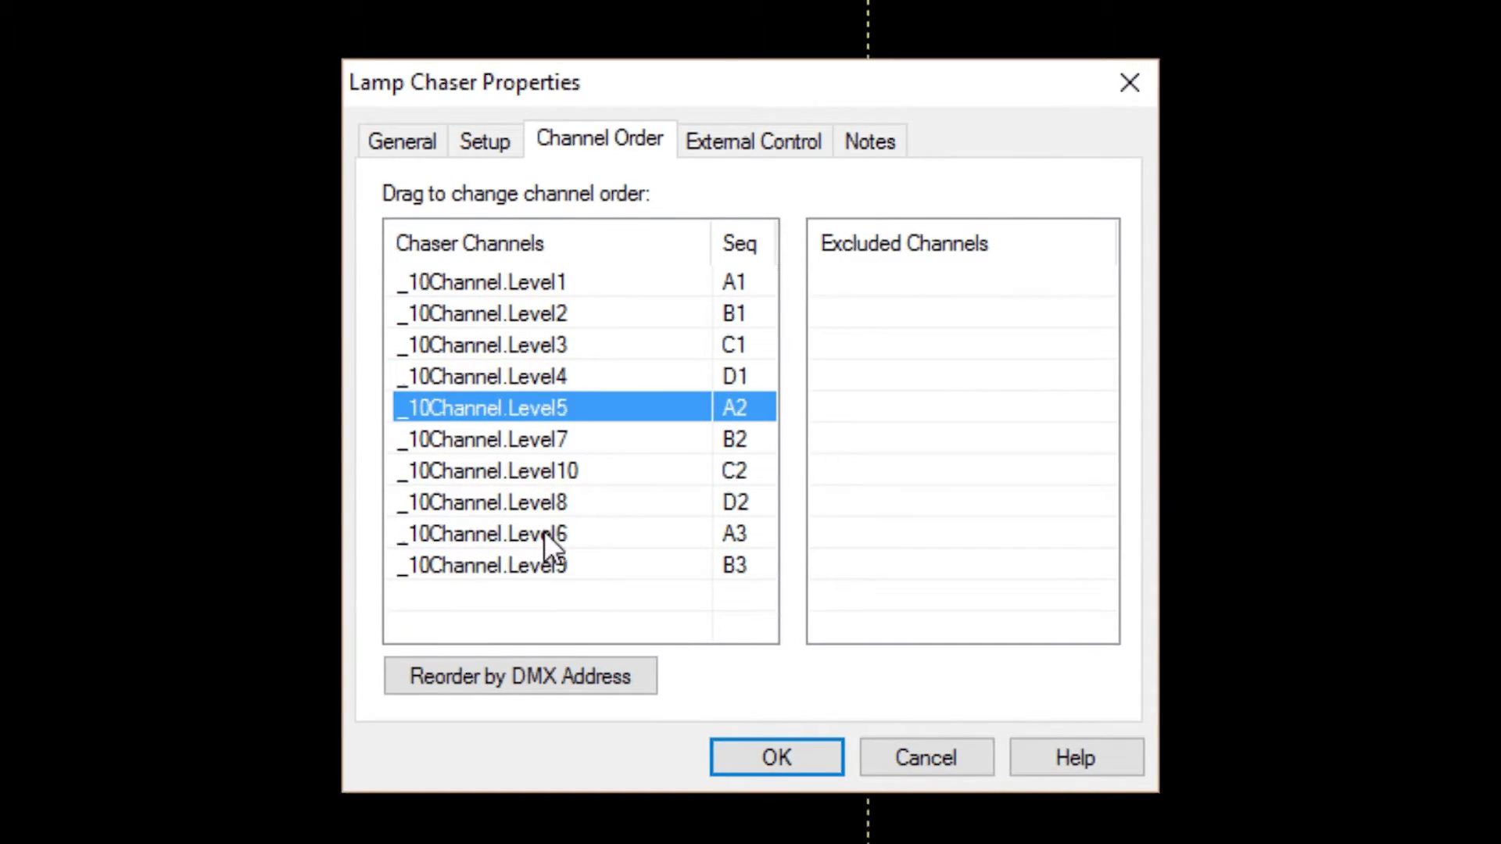
drag(545, 533, 557, 443)
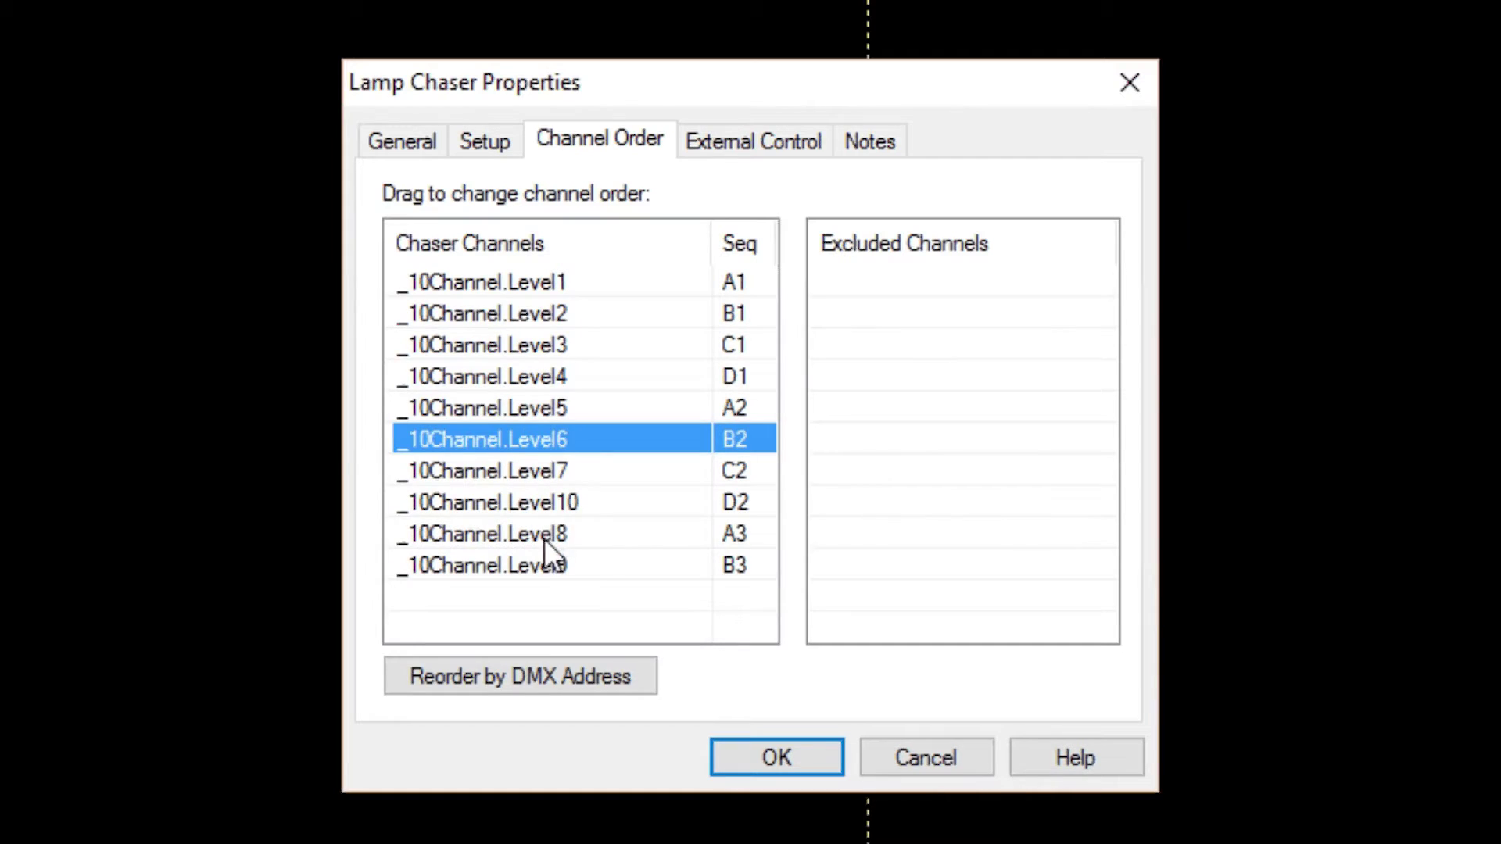
drag(544, 540, 567, 504)
click(549, 564)
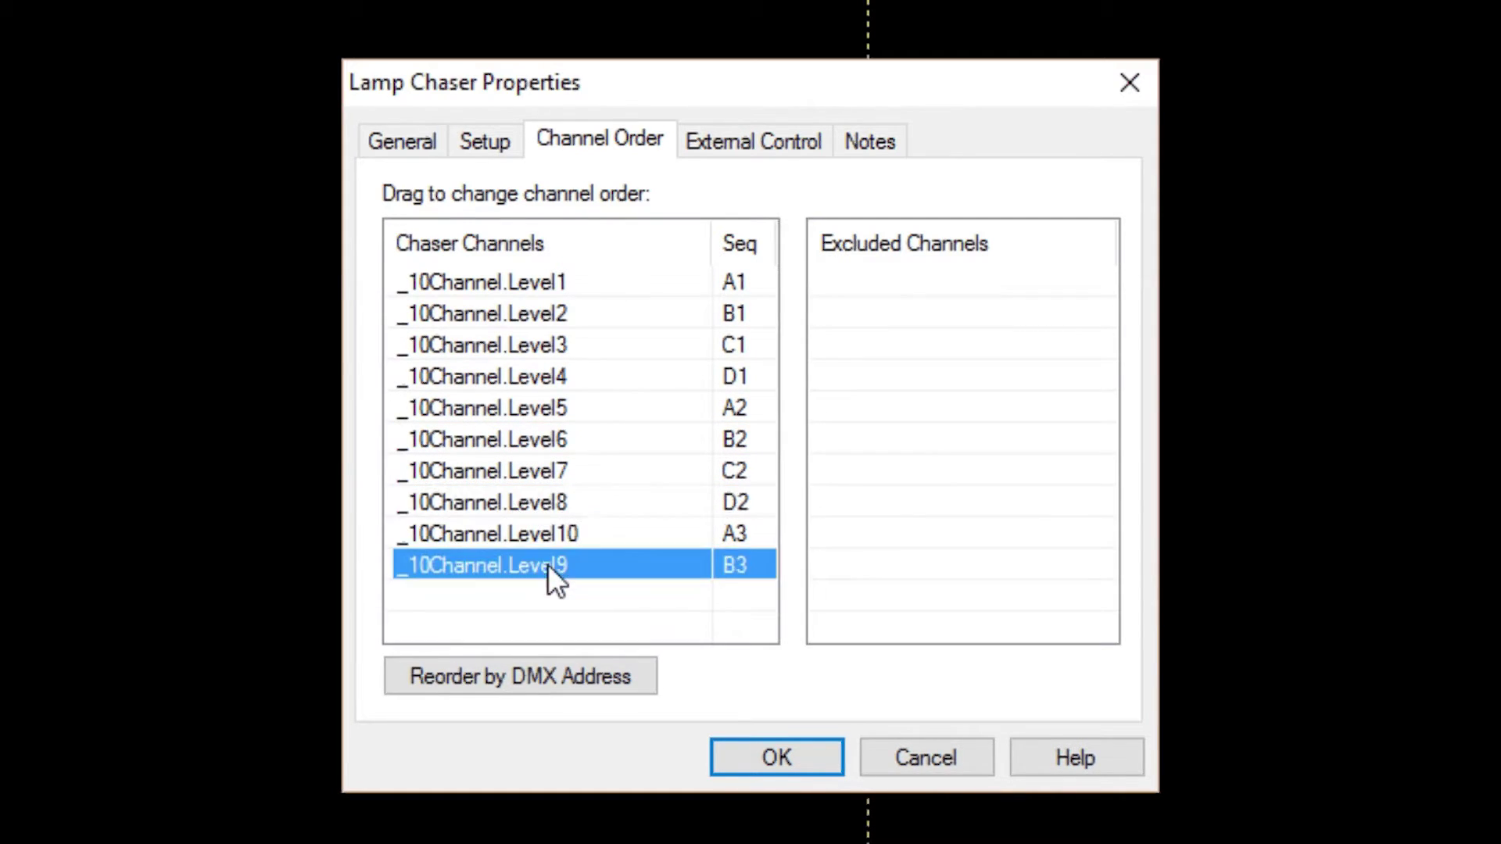
drag(548, 565, 554, 529)
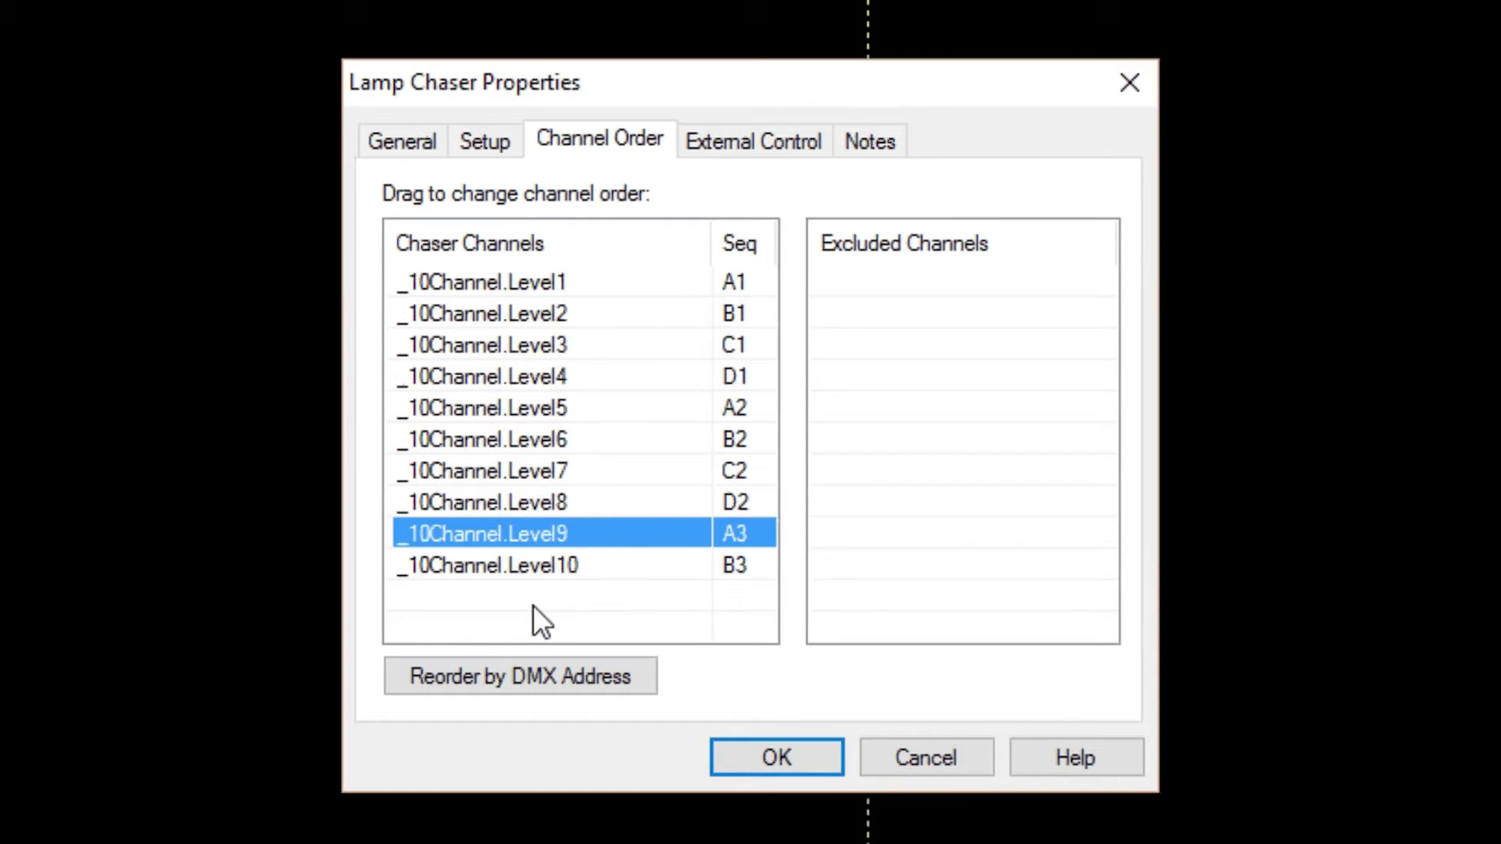
- Reset the channel order by DMX address and move _10Channel.Level10 into Excluded Channels
click(532, 670)
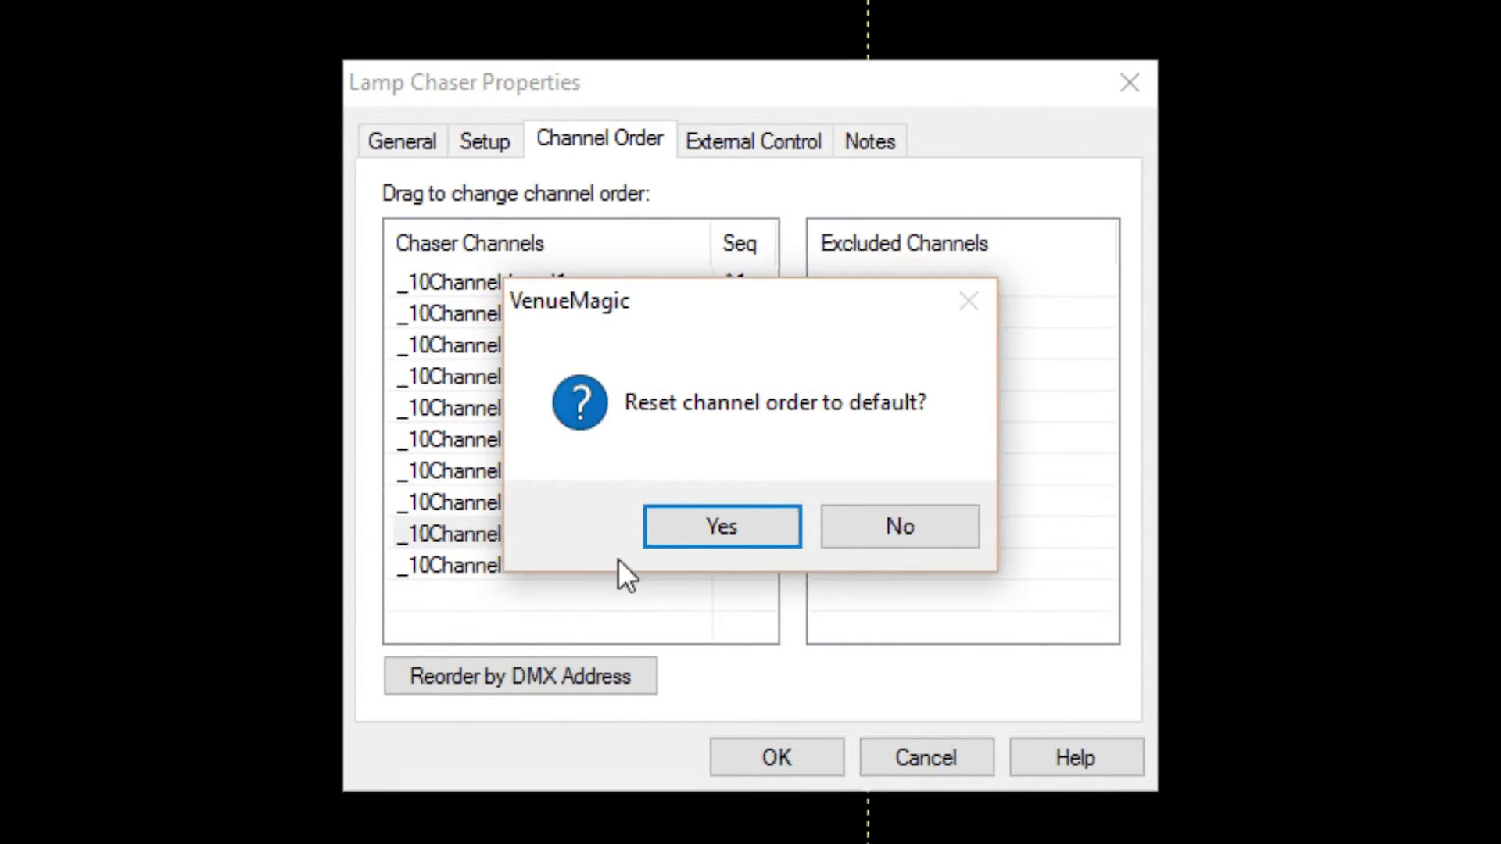
click(695, 527)
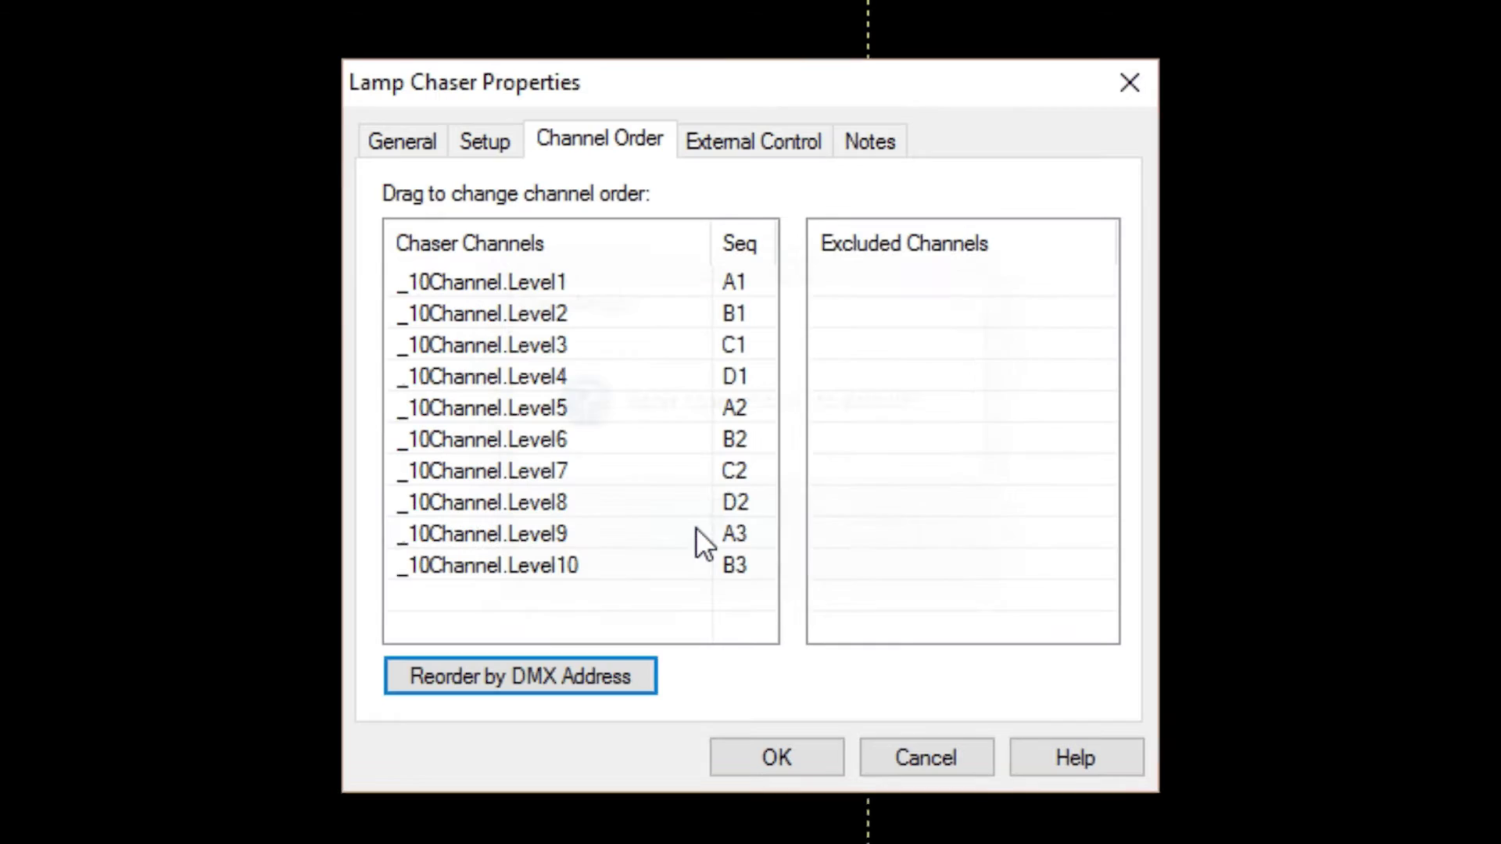
click(691, 612)
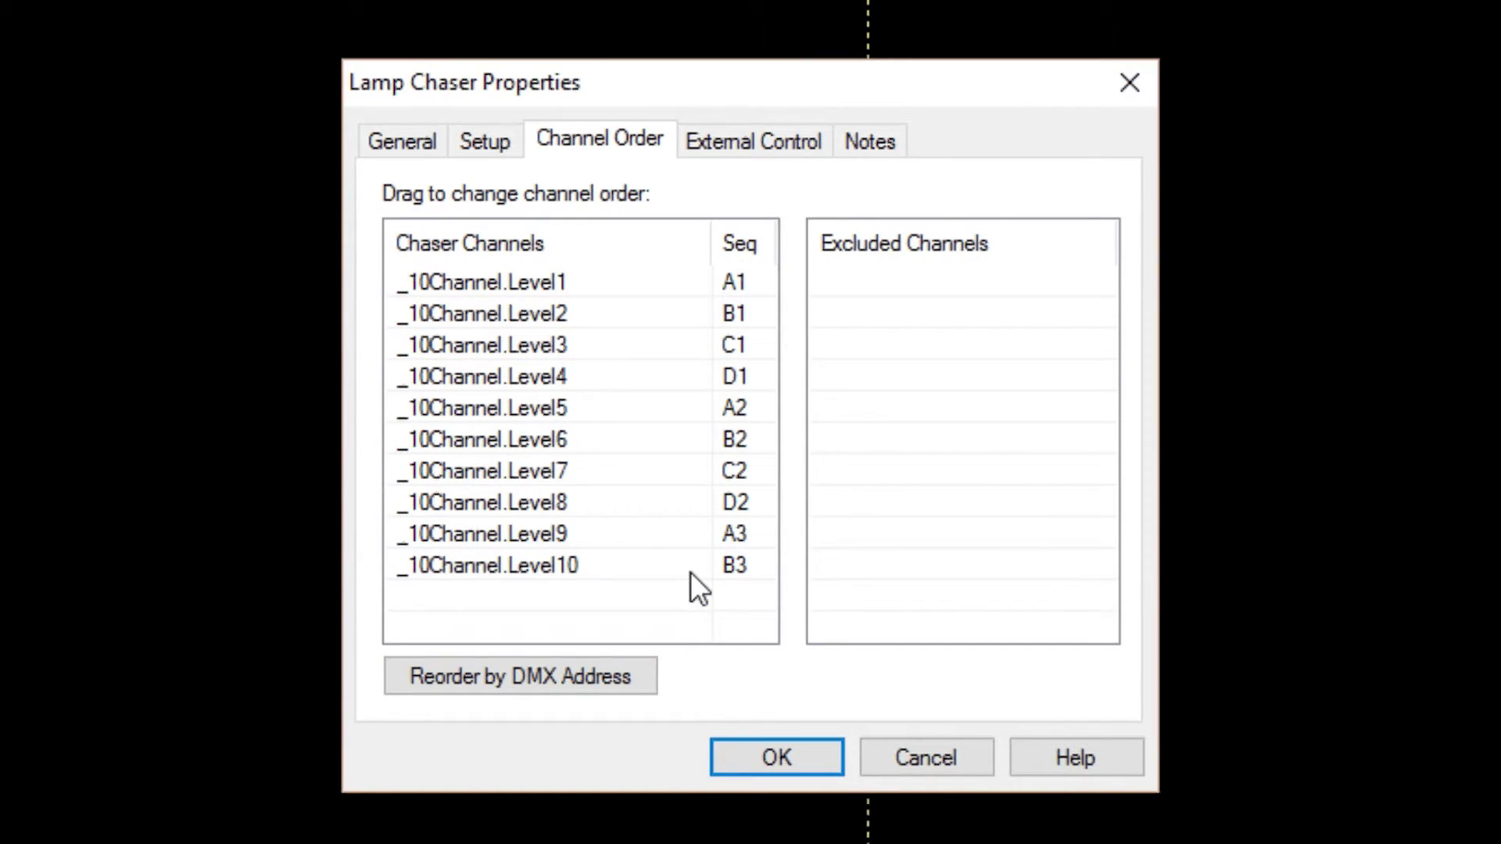
mouse_move(691, 571)
mouse_down()
mouse_move(837, 509)
mouse_move(946, 403)
mouse_up()
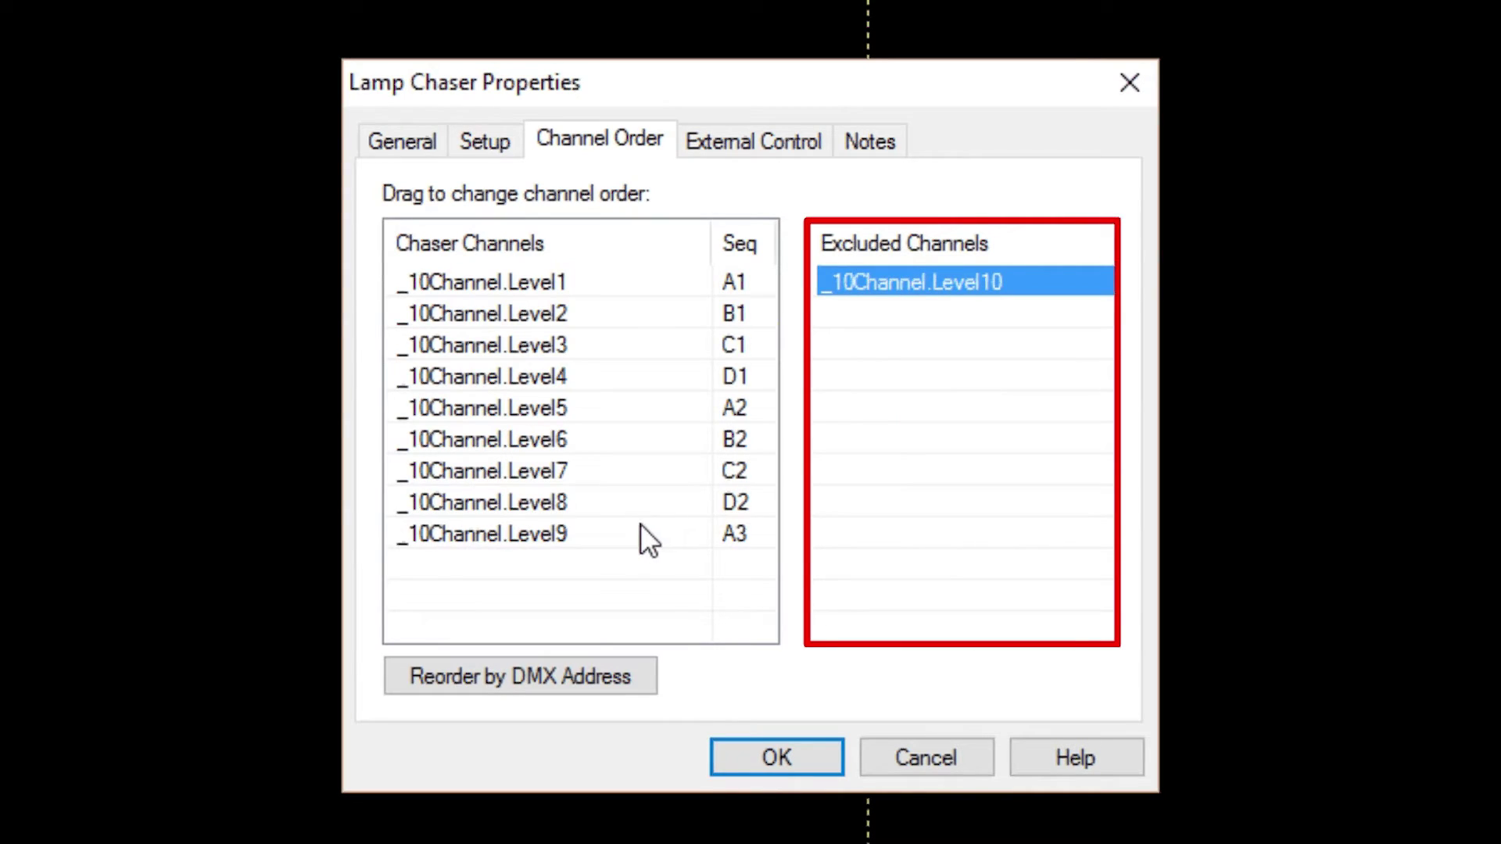
drag(640, 504, 928, 391)
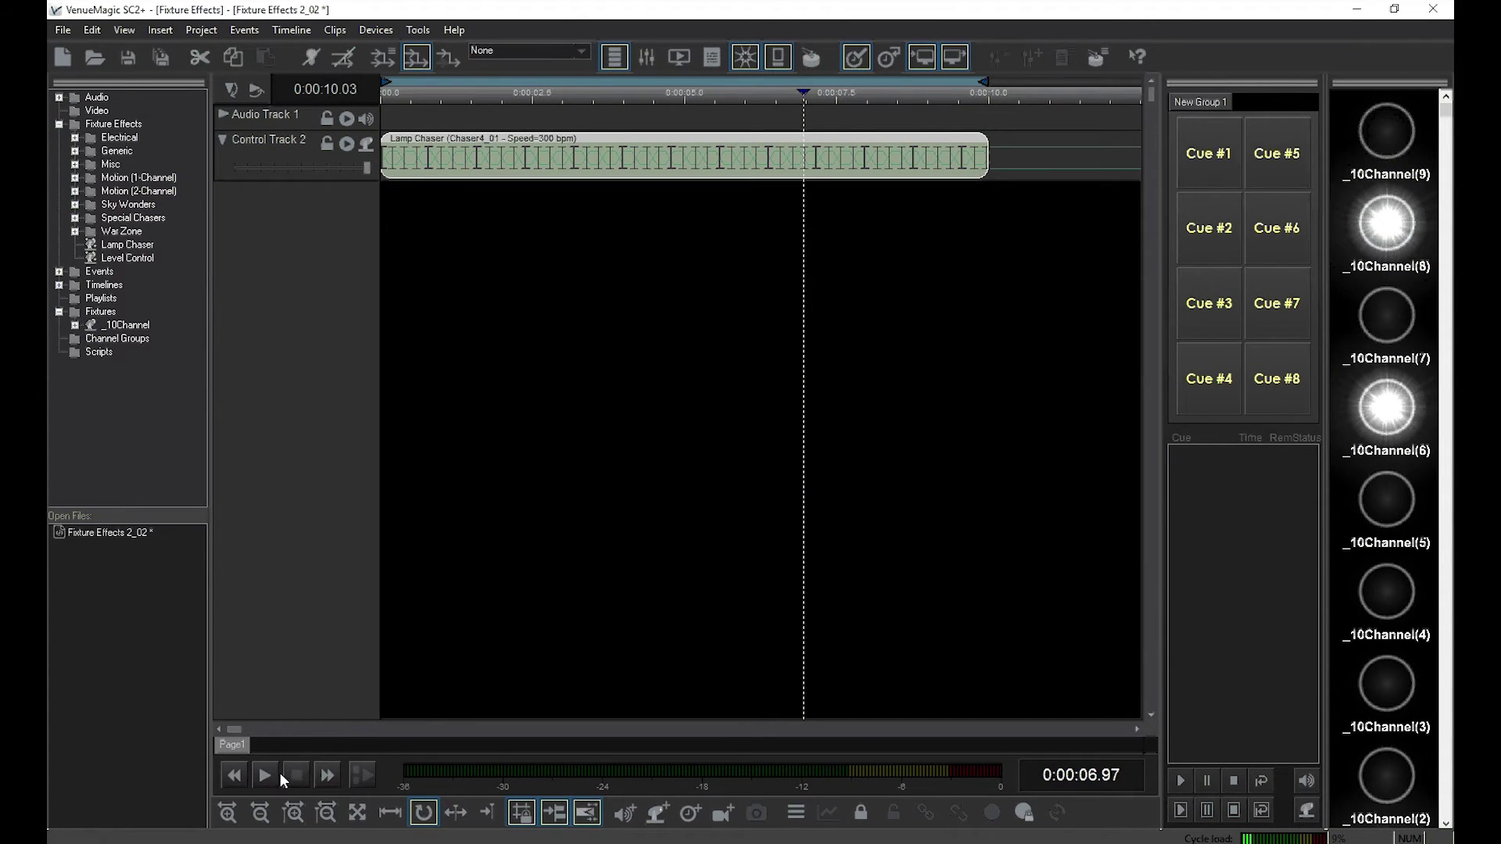
click(227, 779)
click(259, 776)
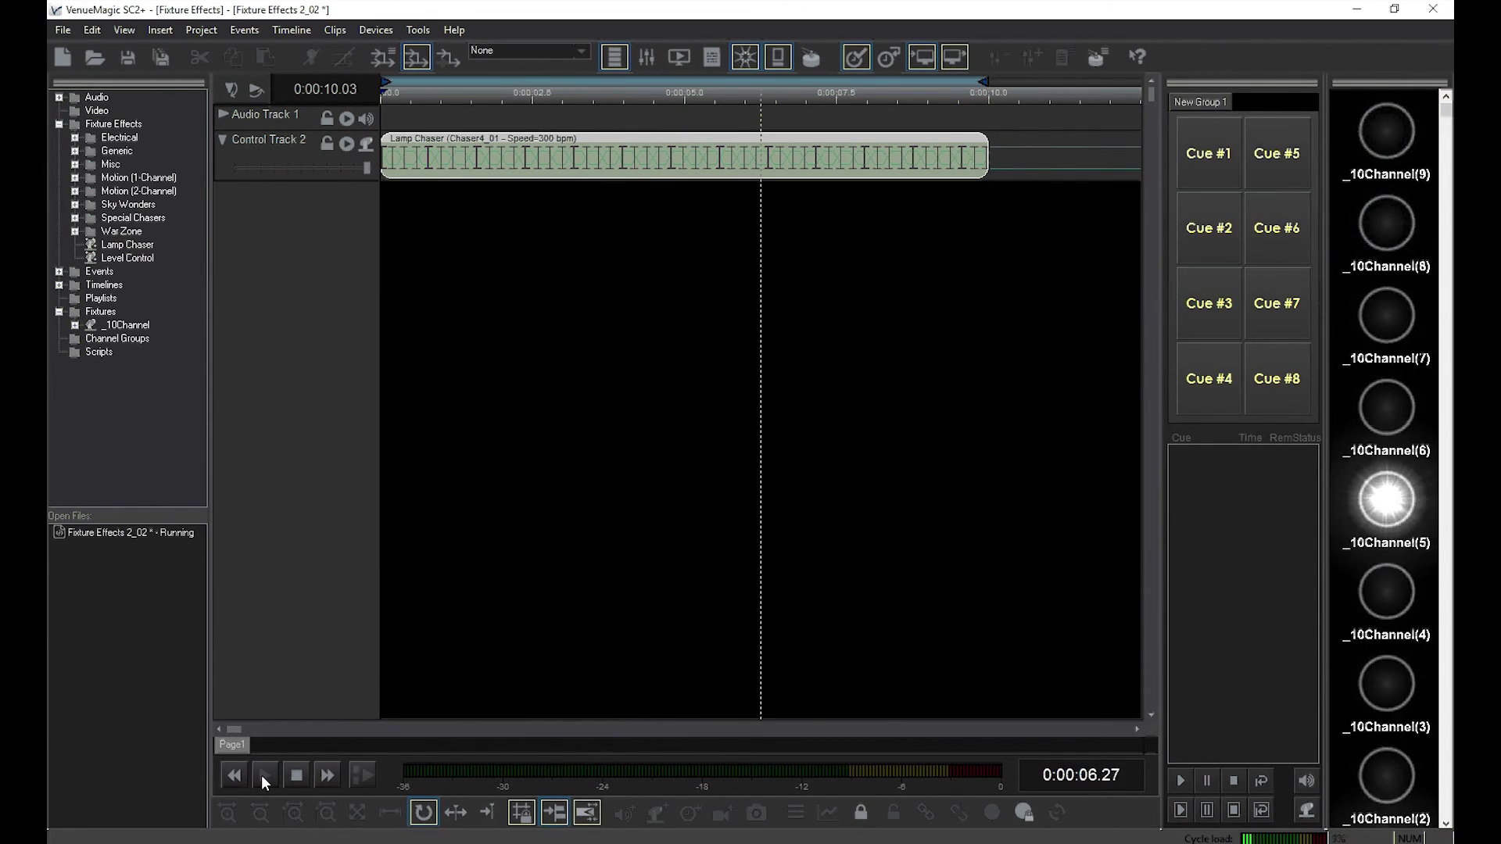
key(space)
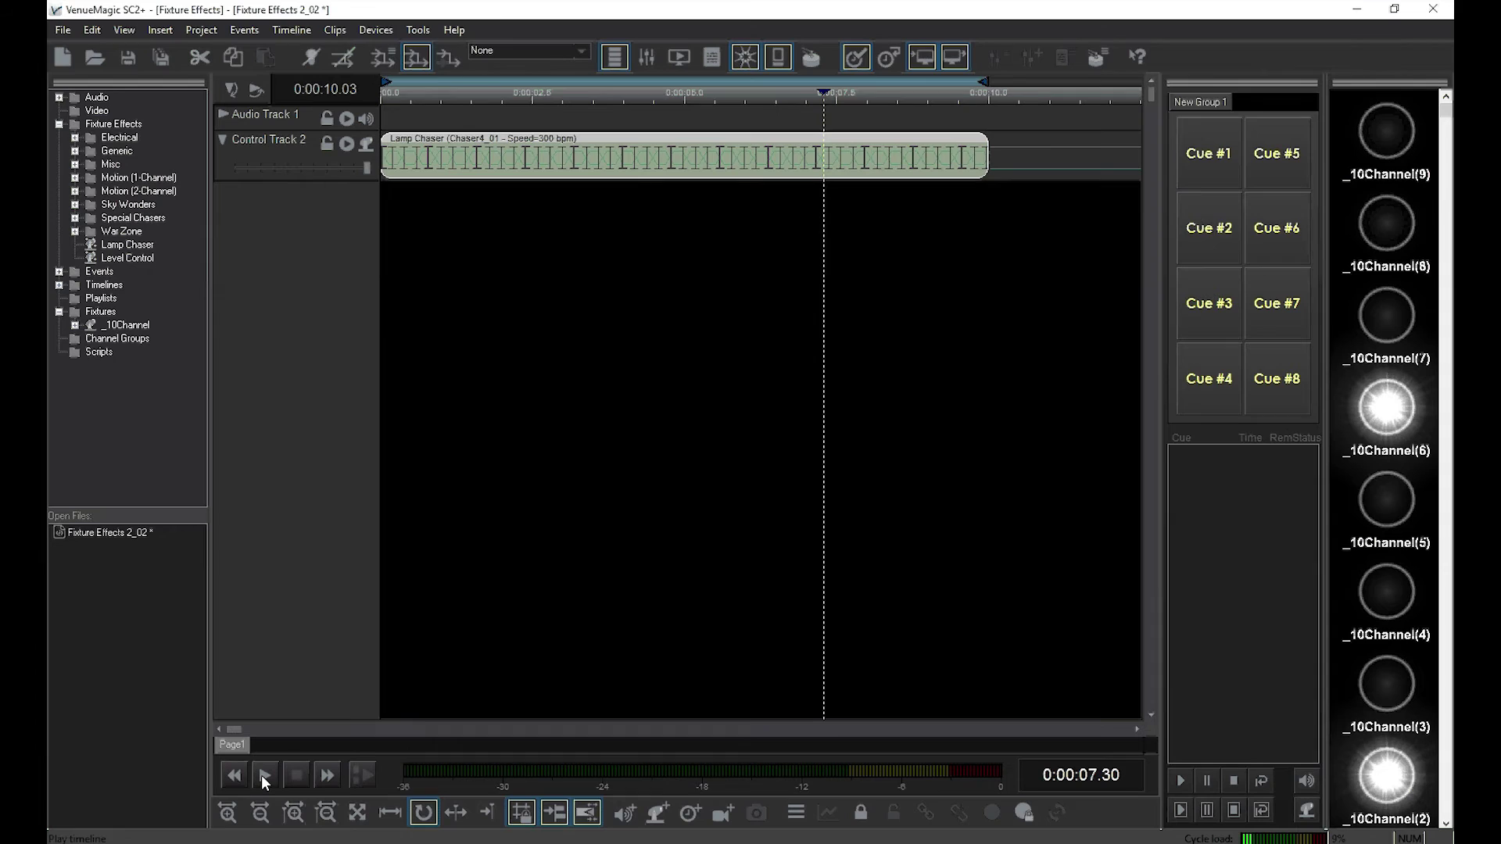